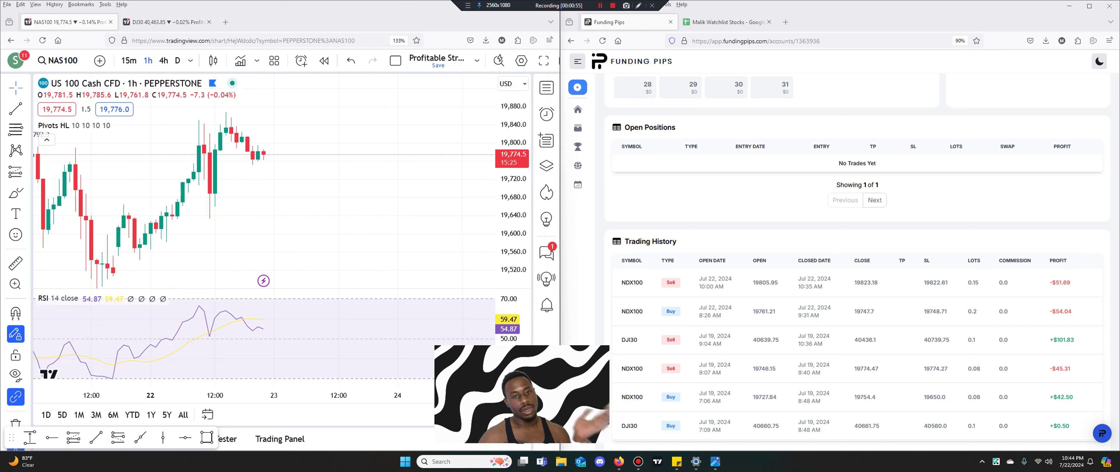
Bring up the US 100 Cash CFD 1-hour chart beside the Funding Pips account page.
{"action": "left_click", "coordinate": [587, 327]}
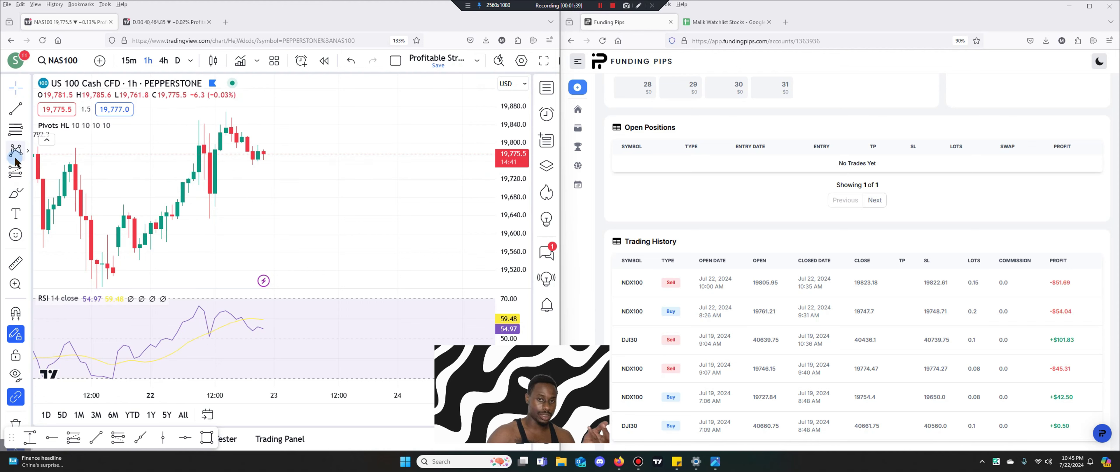
Place a long position drawing on the US 100 chart.
{"action": "left_click", "coordinate": [27, 172]}
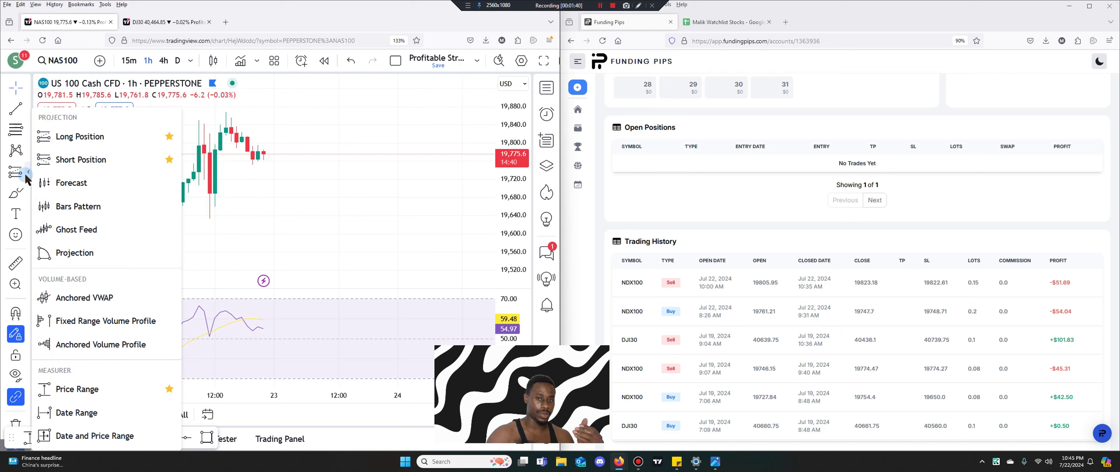
{"action": "left_click", "coordinate": [84, 137]}
{"action": "left_click", "coordinate": [193, 180]}
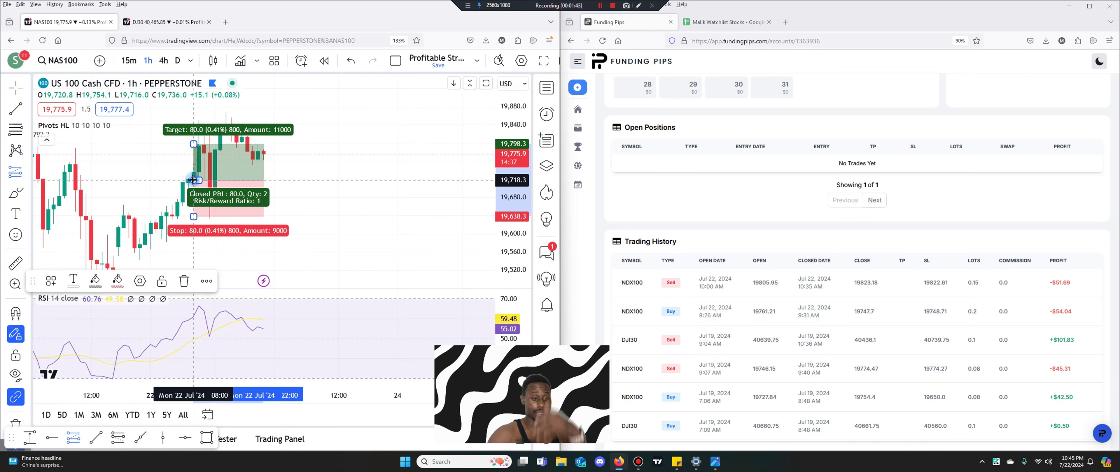
Set the long position's entry to 19761.0 and its stop to 19747.
{"action": "right_click", "coordinate": [211, 179]}
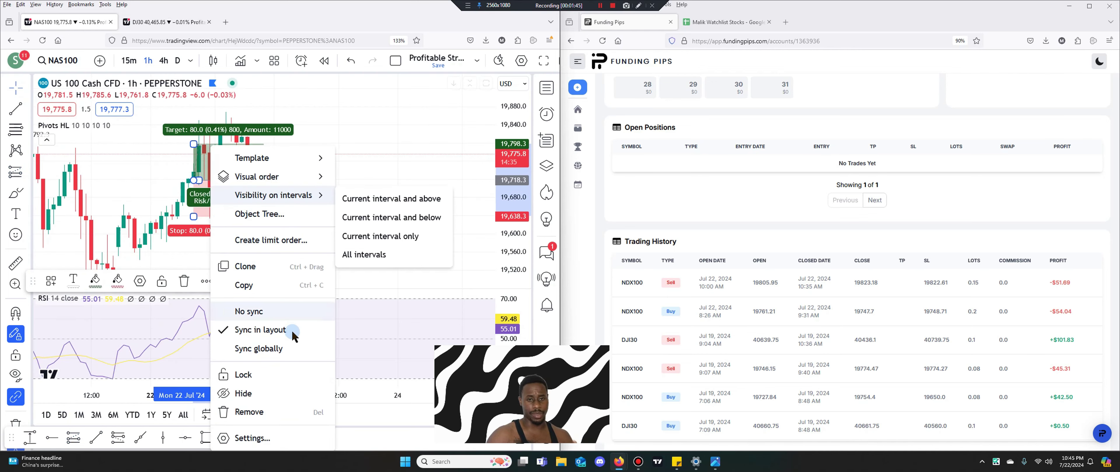
{"action": "left_click", "coordinate": [287, 437]}
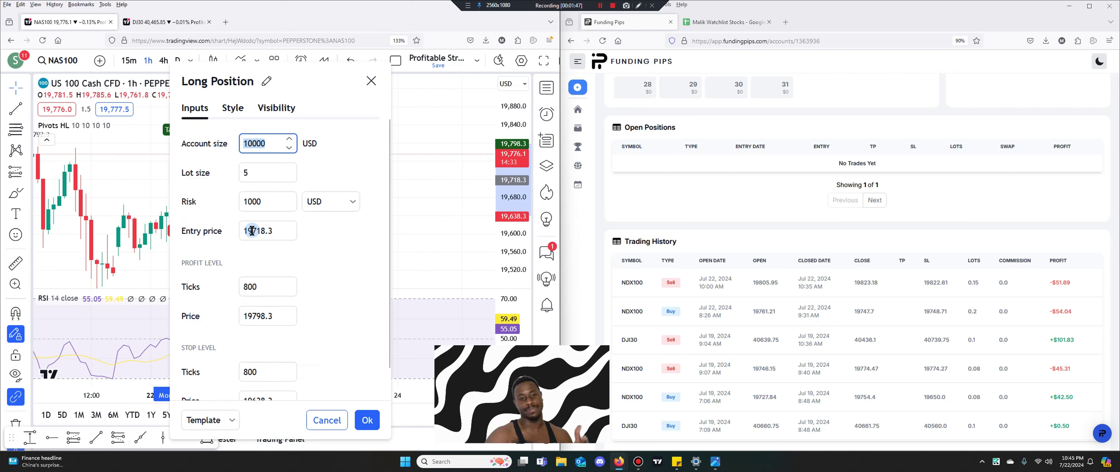
{"action": "left_click_drag", "start_coordinate": [252, 228], "coordinate": [370, 254]}
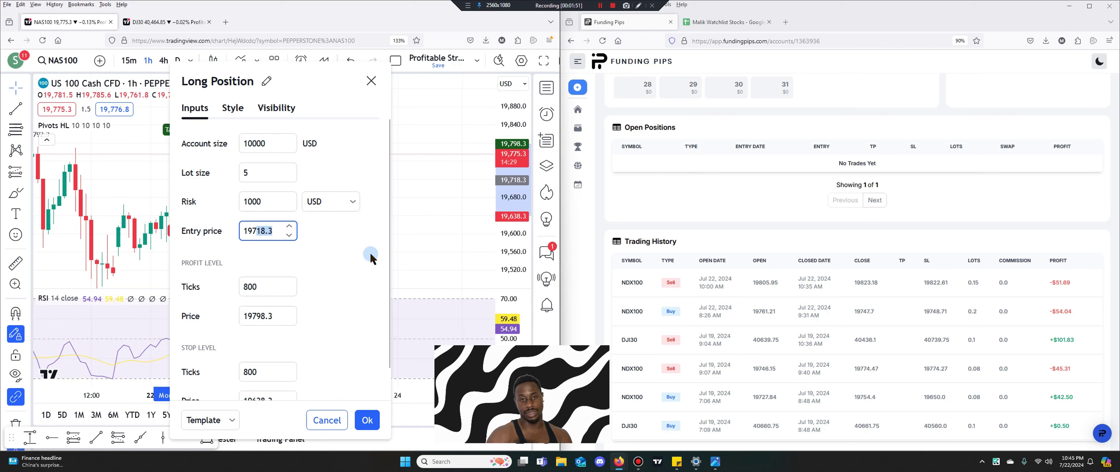
{"action": "type", "text": "61"}
{"action": "left_click", "coordinate": [313, 300]}
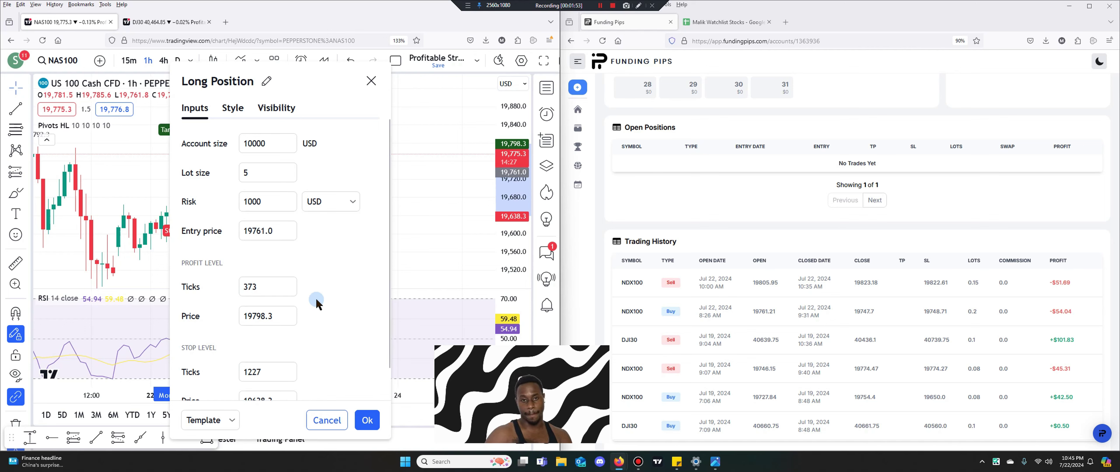
{"action": "scroll", "coordinate": [329, 313], "scroll_direction": "down", "scroll_amount": 1}
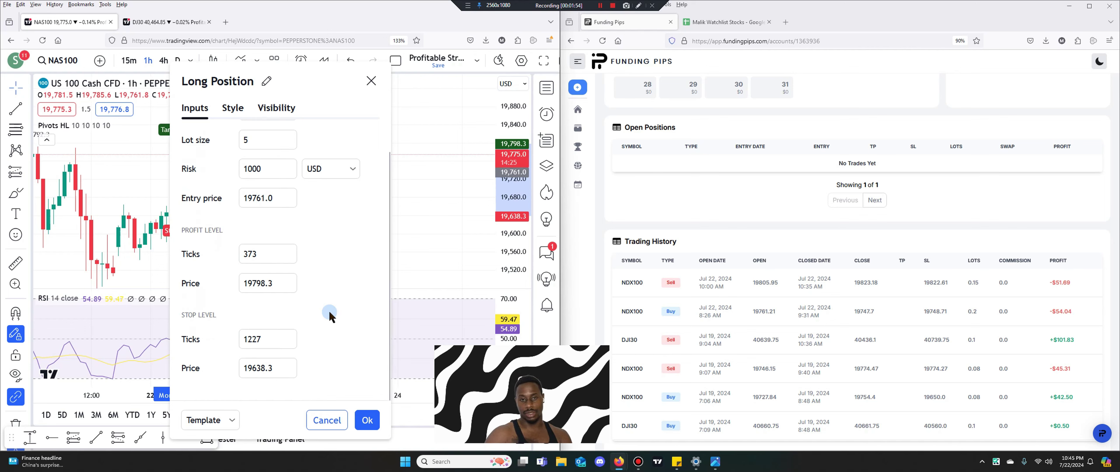
{"action": "left_click", "coordinate": [278, 368]}
{"action": "left_click_drag", "start_coordinate": [274, 369], "coordinate": [252, 370]}
{"action": "type", "text": "9747"}
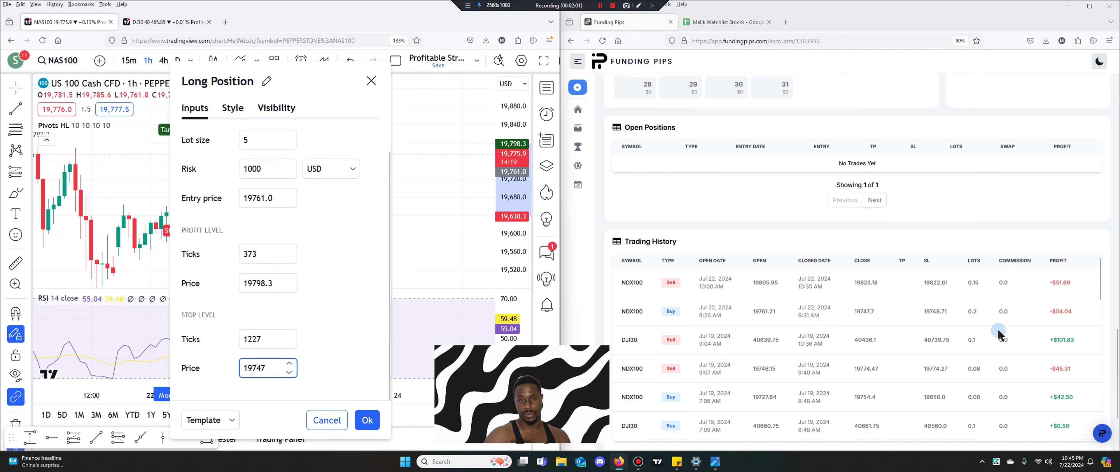
{"action": "left_click", "coordinate": [367, 420]}
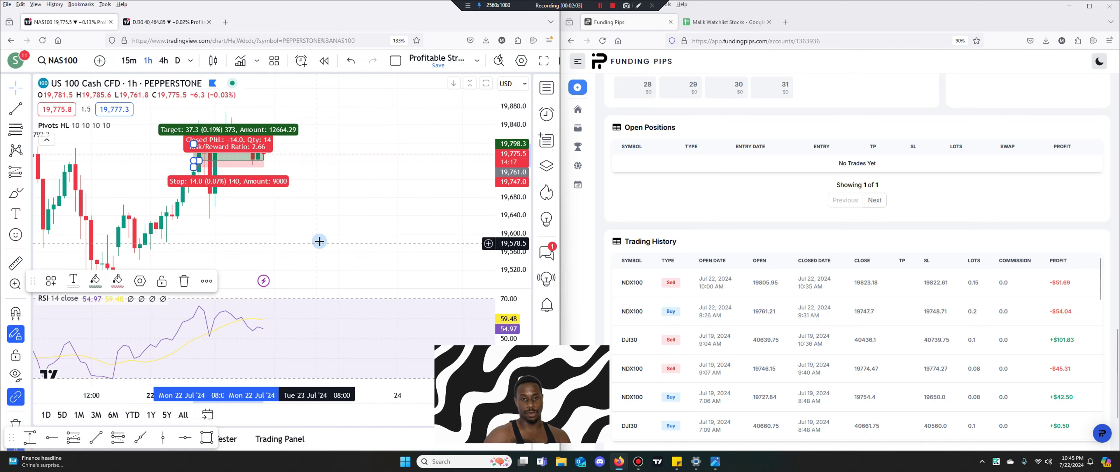
{"action": "scroll", "coordinate": [397, 210], "scroll_direction": "up", "scroll_amount": 3}
{"action": "scroll", "coordinate": [427, 219], "scroll_direction": "up", "scroll_amount": 2}
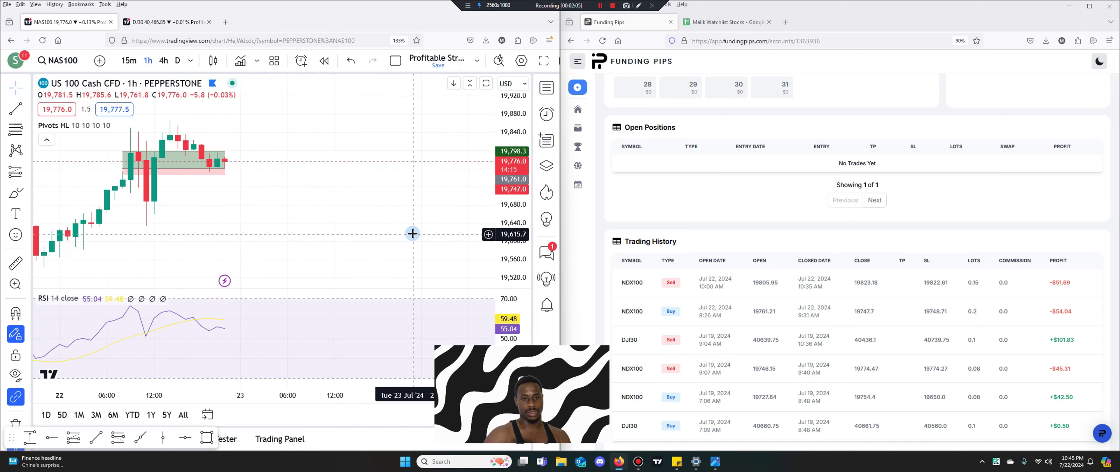
Place a long position drawing on earlier NDX100 candles.
{"action": "left_click_drag", "start_coordinate": [51, 179], "coordinate": [235, 191]}
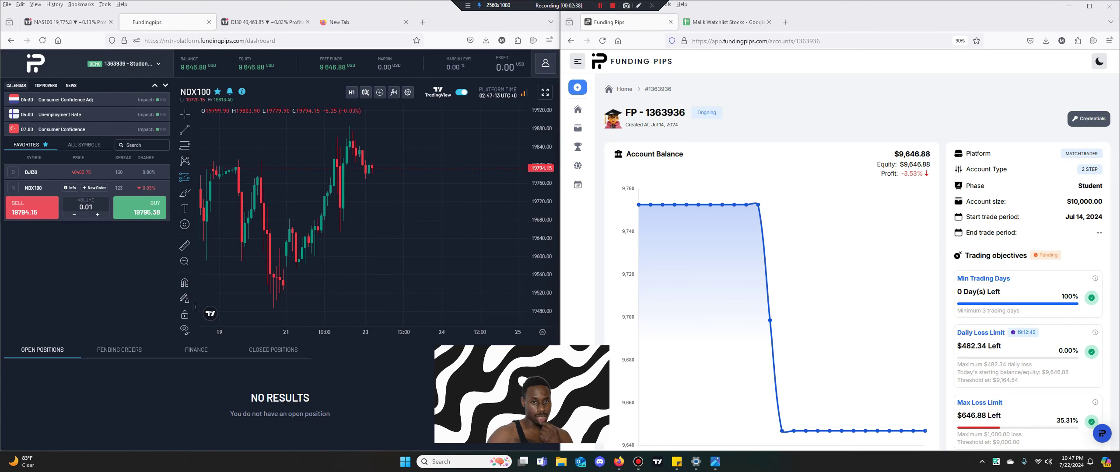
{"action": "scroll", "coordinate": [861, 295], "scroll_direction": "down", "scroll_amount": 15}
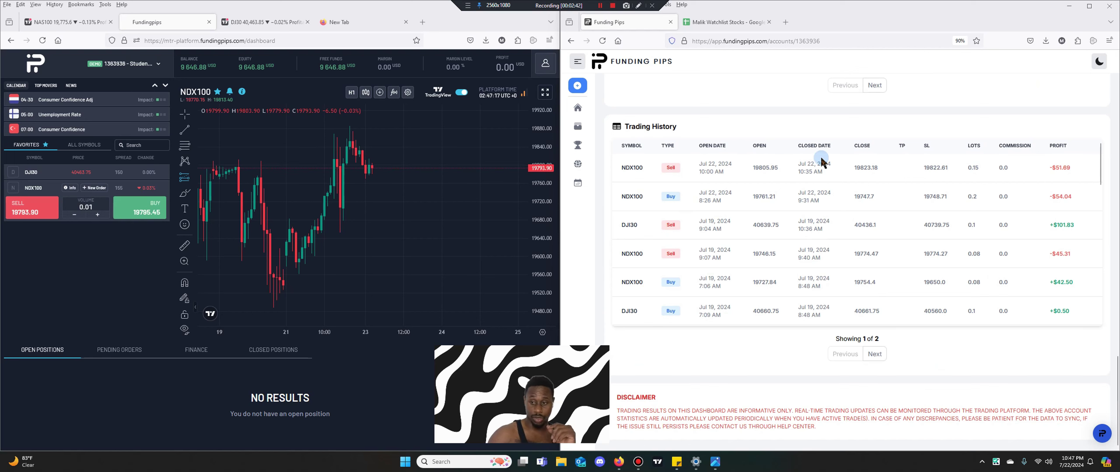
{"action": "scroll", "coordinate": [306, 229], "scroll_direction": "up", "scroll_amount": 3}
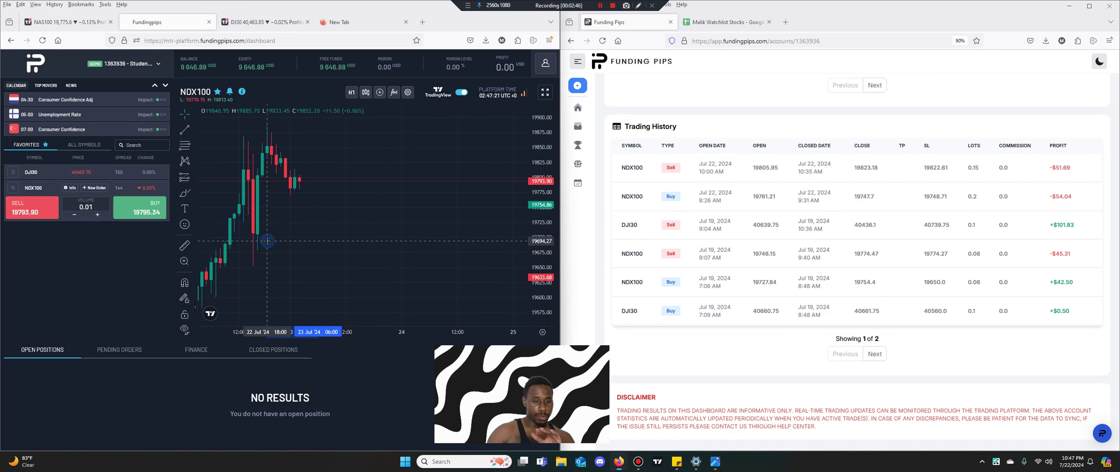
{"action": "left_click", "coordinate": [267, 241]}
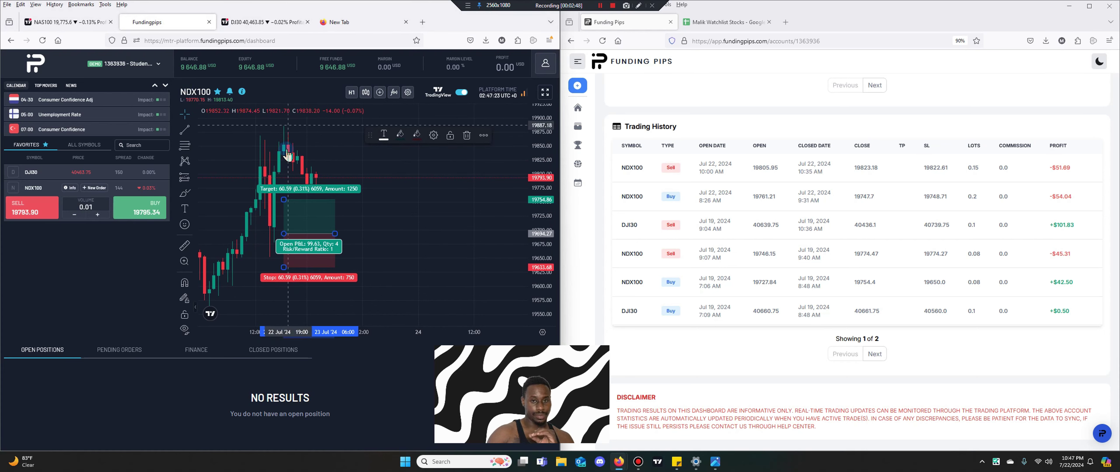
{"action": "left_click", "coordinate": [194, 114]}
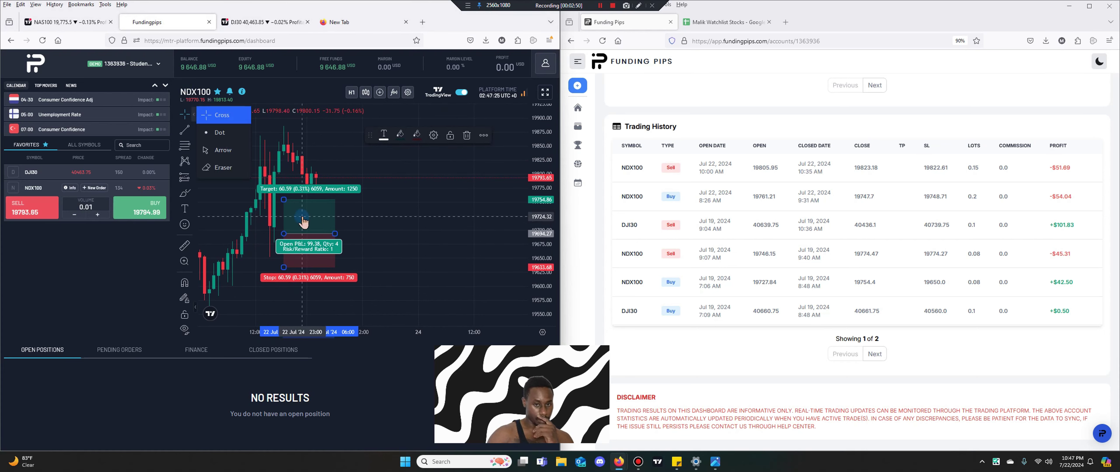
{"action": "left_click_drag", "start_coordinate": [330, 257], "coordinate": [272, 188]}
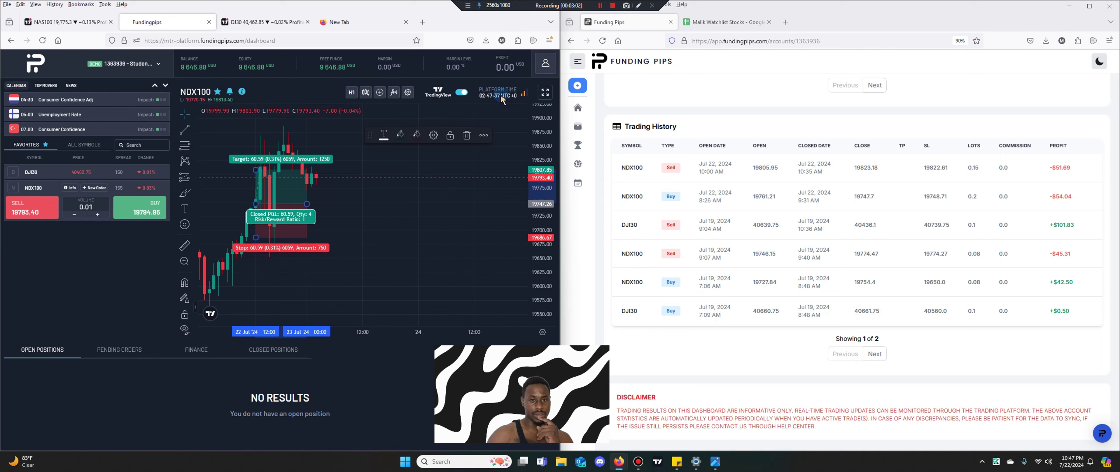
Set the chart timezone to (UTC-4) New York in Chart settings.
{"action": "left_click", "coordinate": [408, 92]}
{"action": "scroll", "coordinate": [395, 226], "scroll_direction": "down", "scroll_amount": 5}
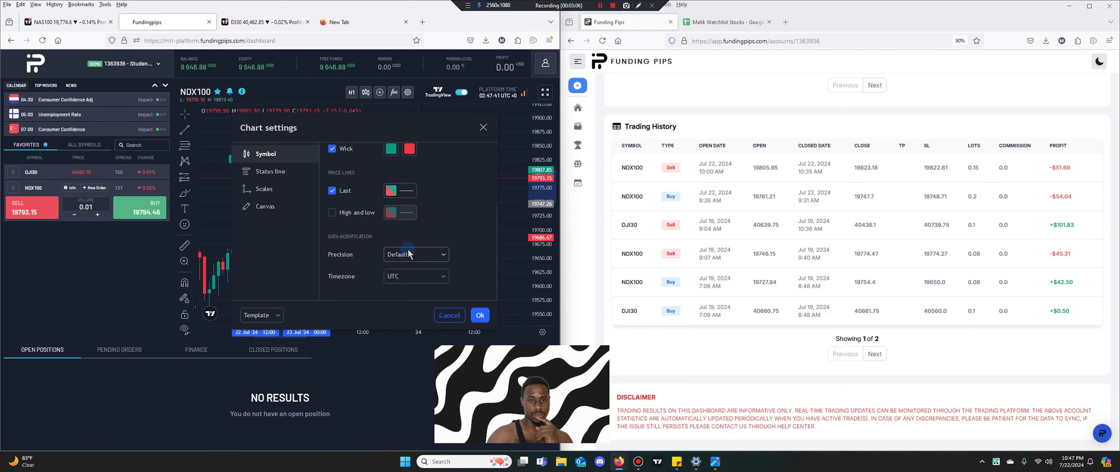
{"action": "left_click", "coordinate": [410, 282]}
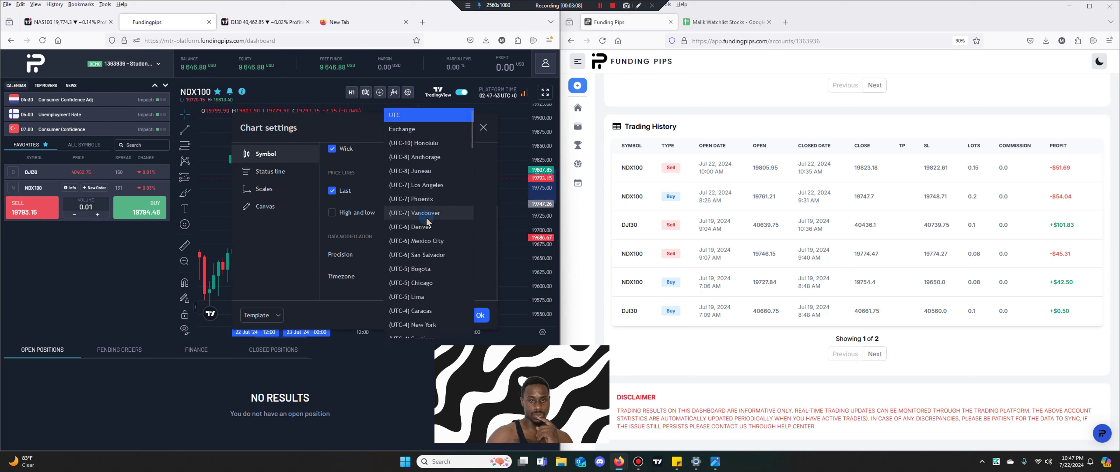
{"action": "left_click", "coordinate": [421, 266]}
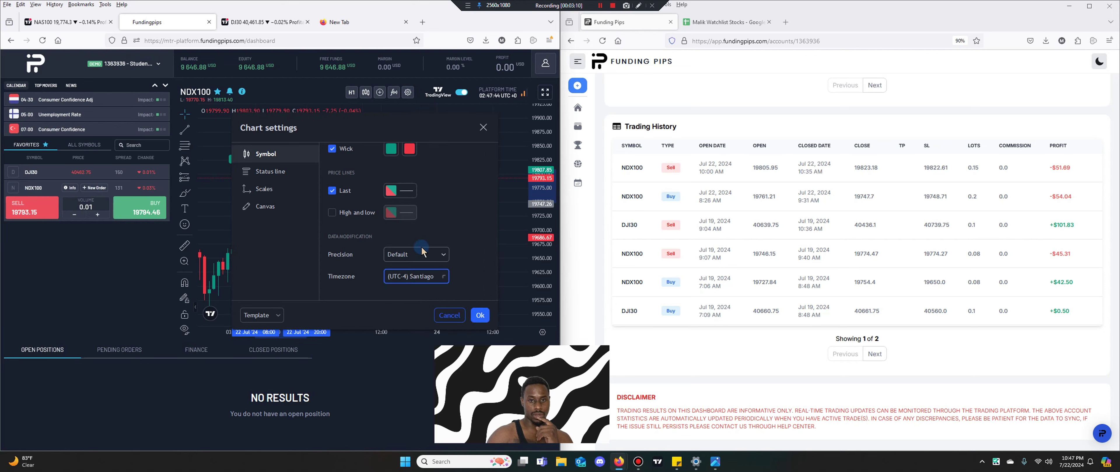
{"action": "left_click", "coordinate": [427, 277]}
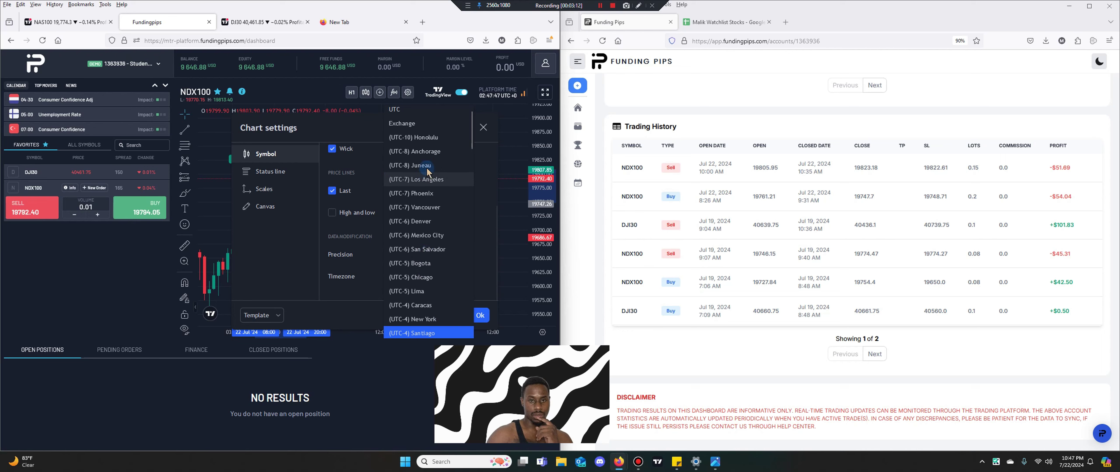
{"action": "left_click", "coordinate": [425, 319]}
{"action": "left_click", "coordinate": [480, 315]}
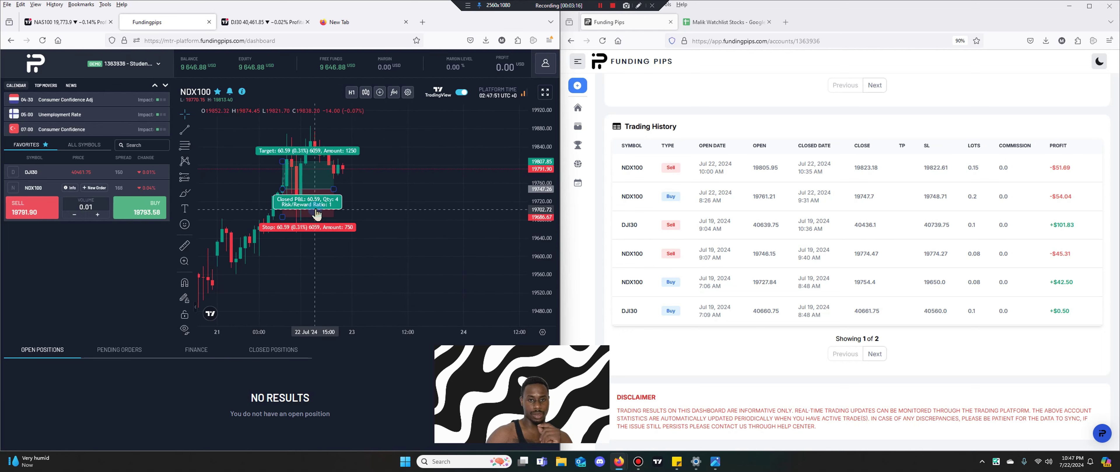
Set the NDX100 long position's entry to 19761 and its stop level to 19747.
{"action": "right_click", "coordinate": [327, 226]}
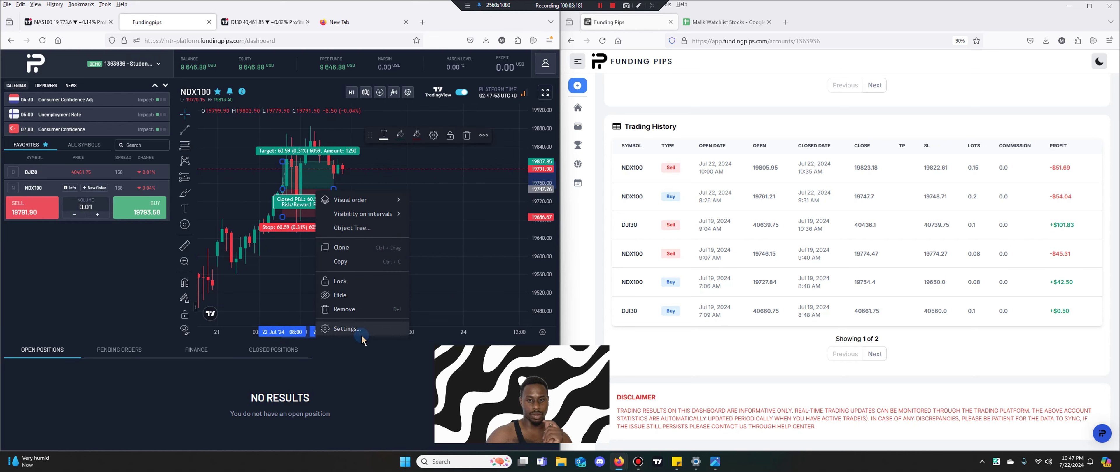
{"action": "left_click", "coordinate": [362, 325]}
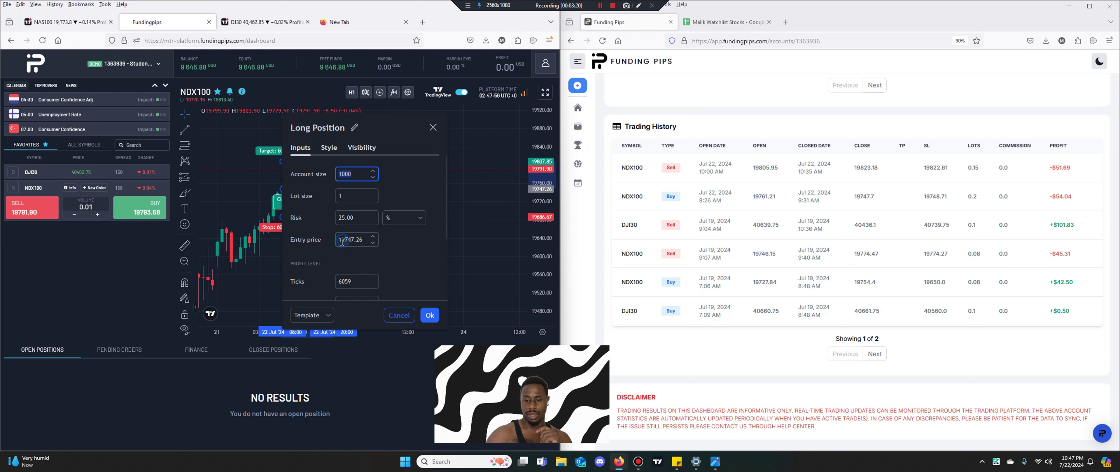
{"action": "left_click_drag", "start_coordinate": [348, 240], "coordinate": [362, 240]}
{"action": "type", "text": "61"}
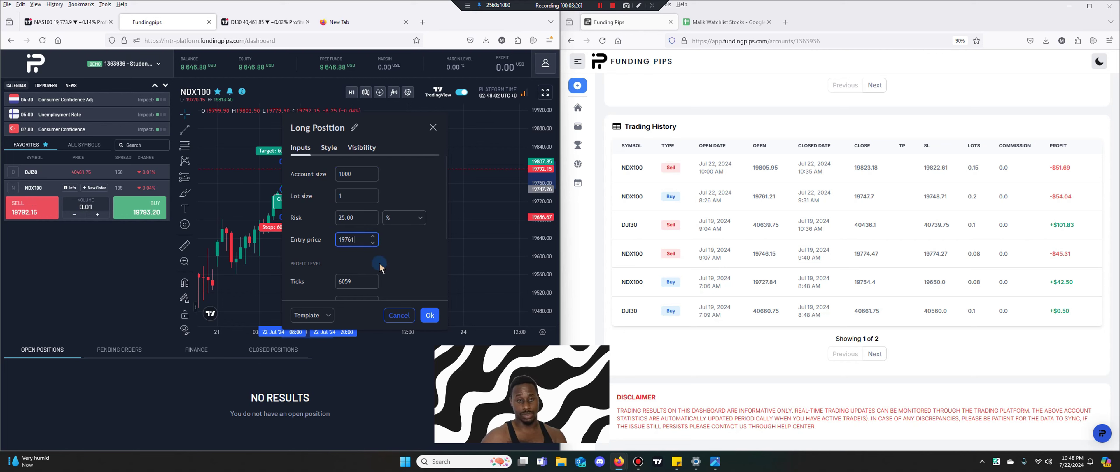
{"action": "scroll", "coordinate": [380, 266], "scroll_direction": "down", "scroll_amount": 2}
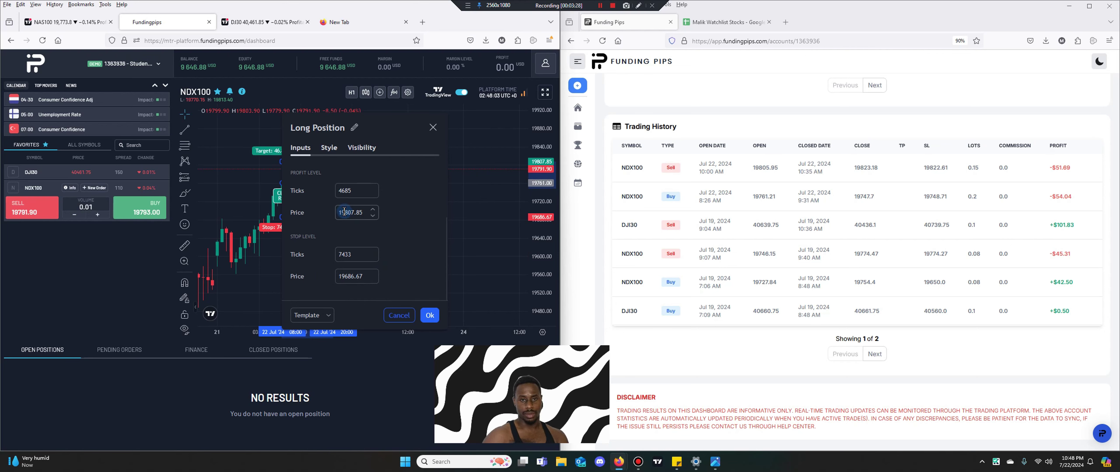
{"action": "double_click", "coordinate": [346, 278]}
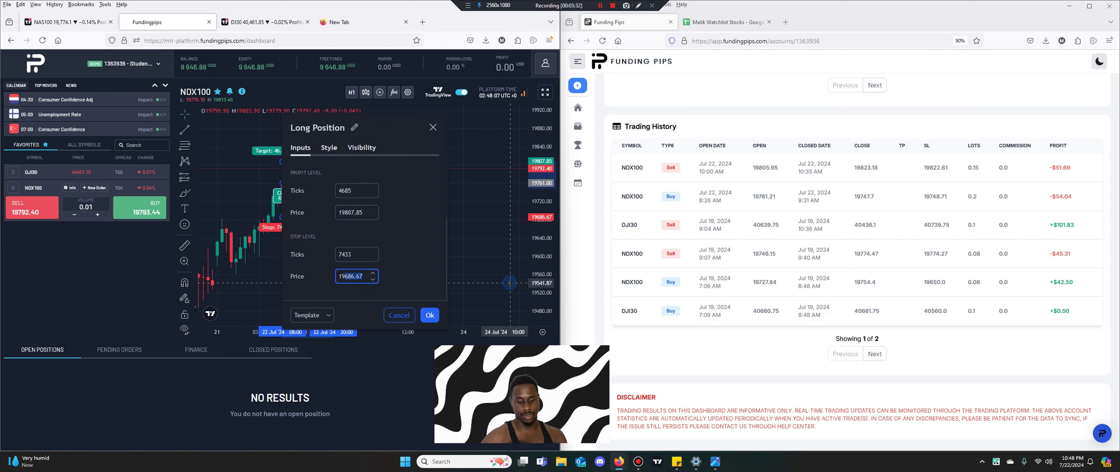
{"action": "type", "text": "19747"}
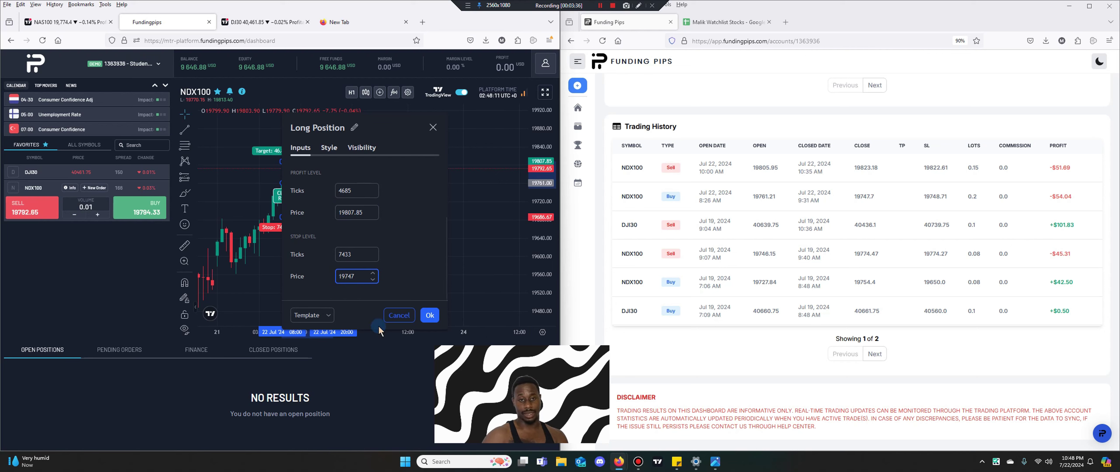
{"action": "left_click", "coordinate": [427, 315]}
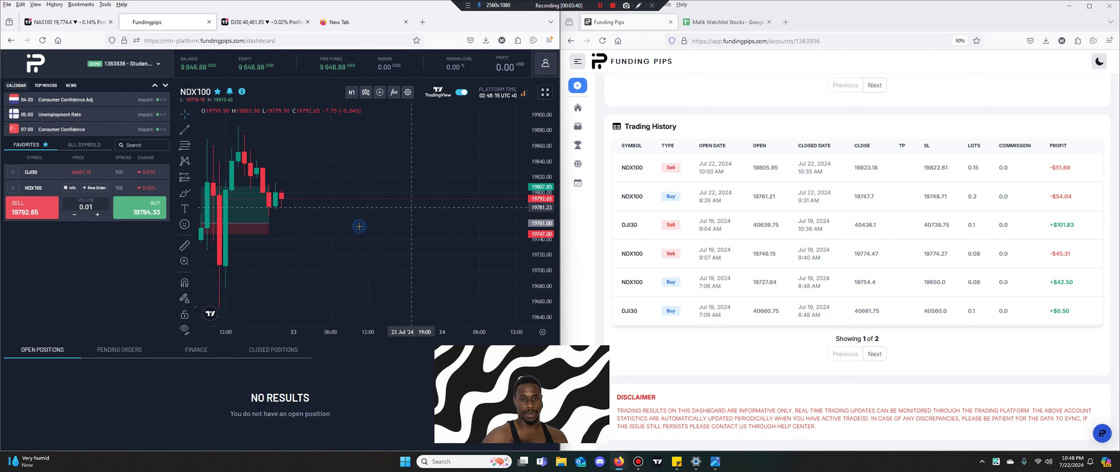
Pan the NDX100 chart and select the long-position drawing to inspect its levels.
{"action": "left_click_drag", "start_coordinate": [325, 243], "coordinate": [408, 244]}
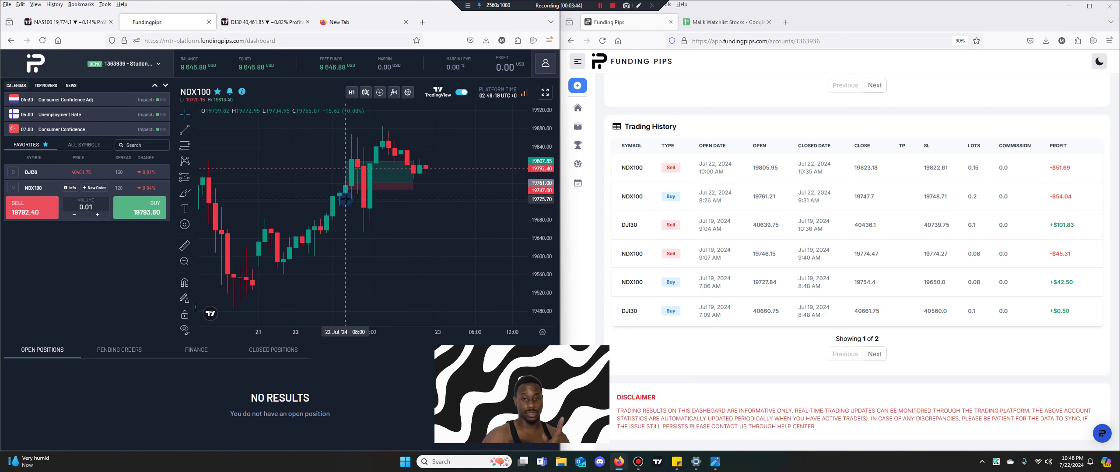
{"action": "left_click_drag", "start_coordinate": [353, 190], "coordinate": [351, 208]}
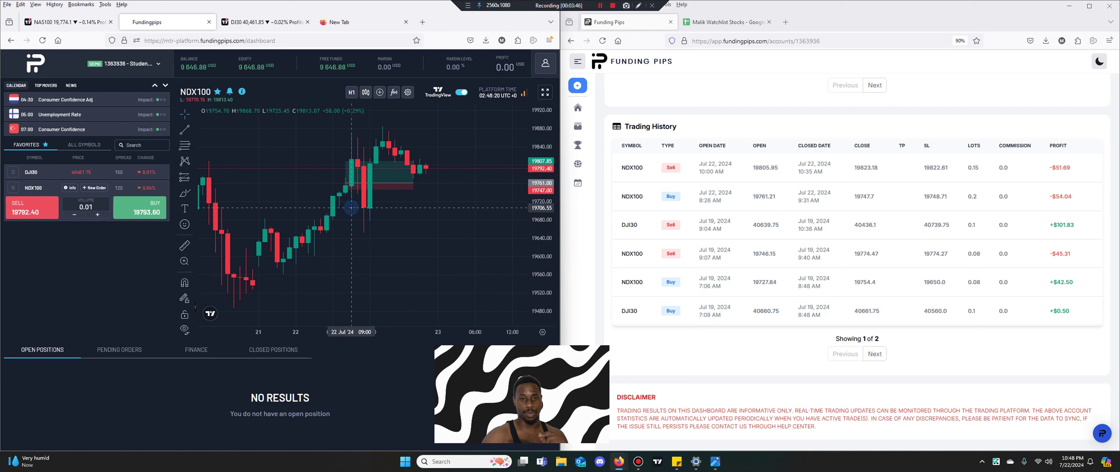
{"action": "left_click", "coordinate": [354, 192]}
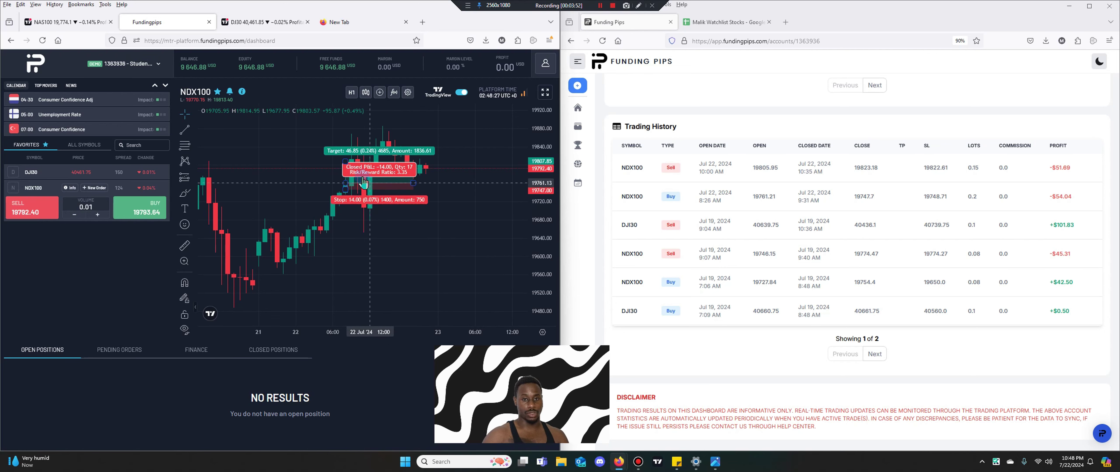
{"action": "left_click", "coordinate": [350, 142]}
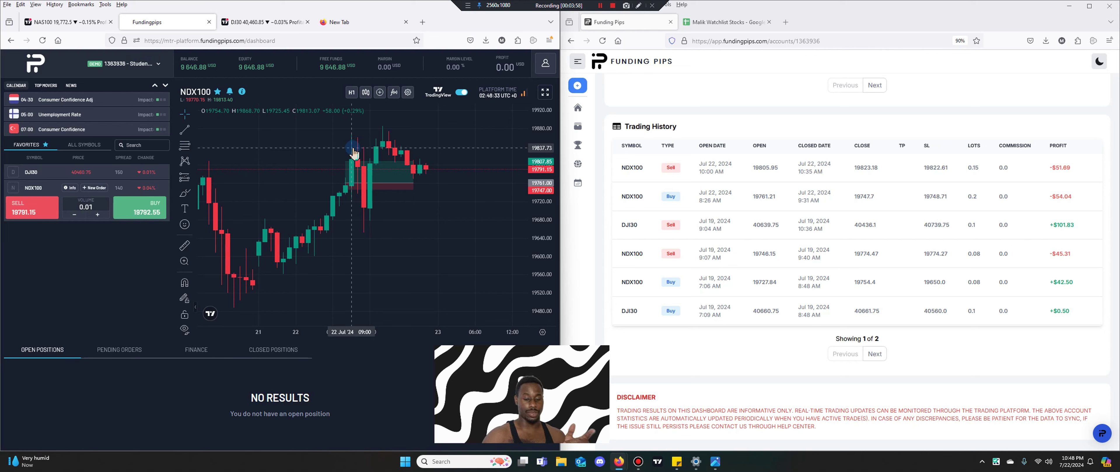
{"action": "left_click", "coordinate": [370, 174]}
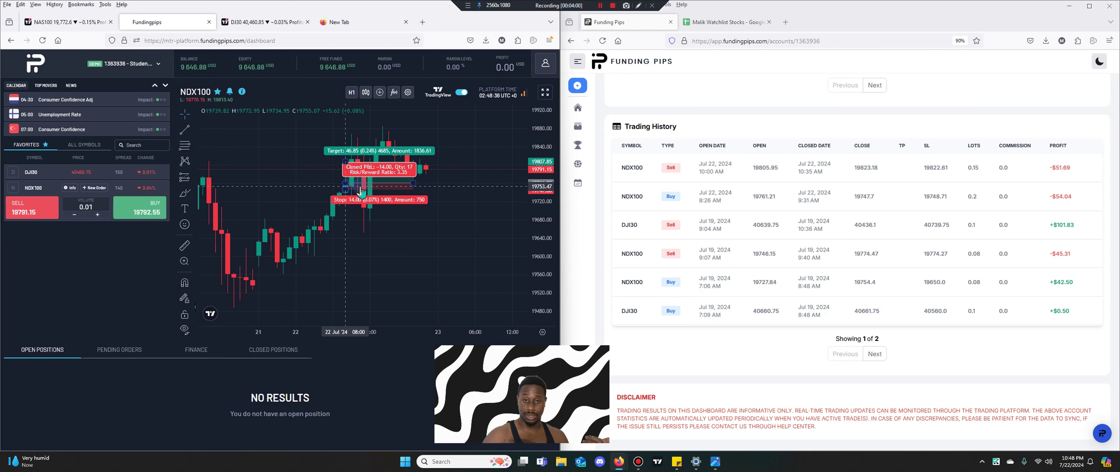
Switch the NDX100 chart from H1 to the M30 interval.
{"action": "left_click", "coordinate": [466, 192]}
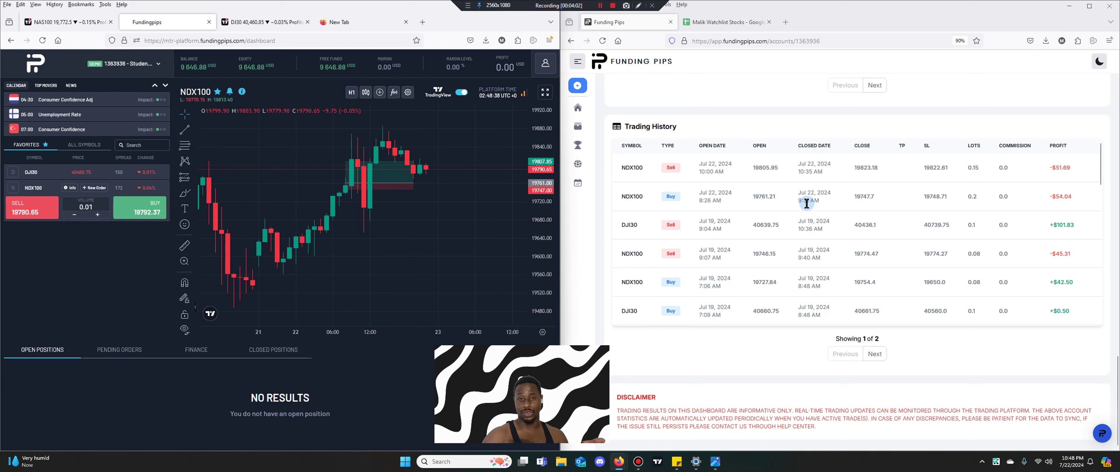
{"action": "left_click", "coordinate": [351, 92]}
{"action": "left_click", "coordinate": [351, 138]}
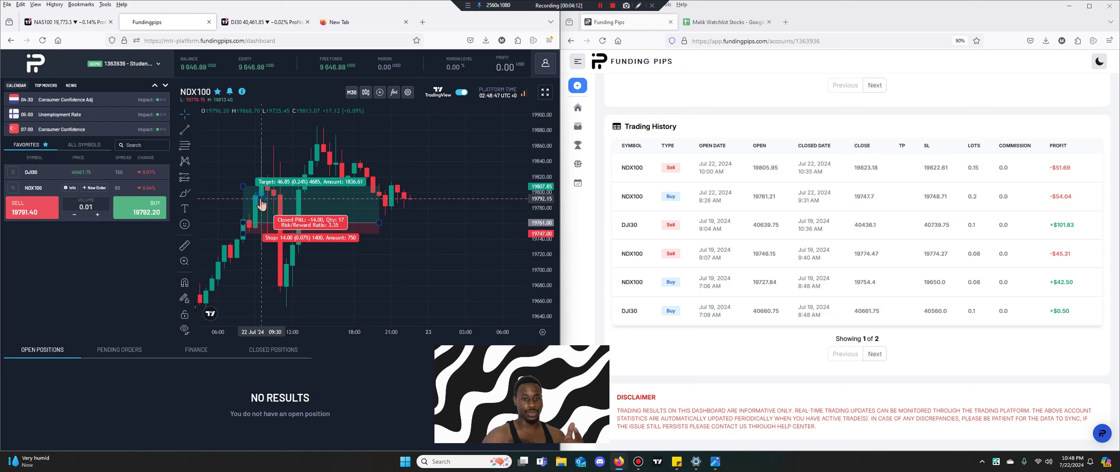
Move the long-position drawing around the NDX100 chart, then delete it.
{"action": "left_click", "coordinate": [252, 119]}
{"action": "left_click", "coordinate": [255, 263]}
{"action": "left_click", "coordinate": [1068, 190]}
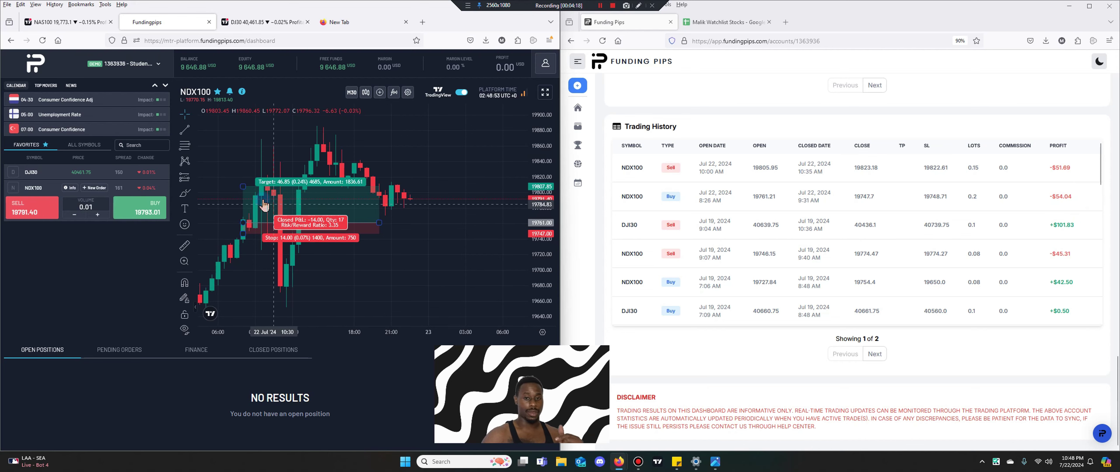
{"action": "mouse_move", "coordinate": [248, 199]}
{"action": "left_mouse_down"}
{"action": "mouse_move", "coordinate": [382, 228]}
{"action": "mouse_move", "coordinate": [366, 233]}
{"action": "left_mouse_up"}
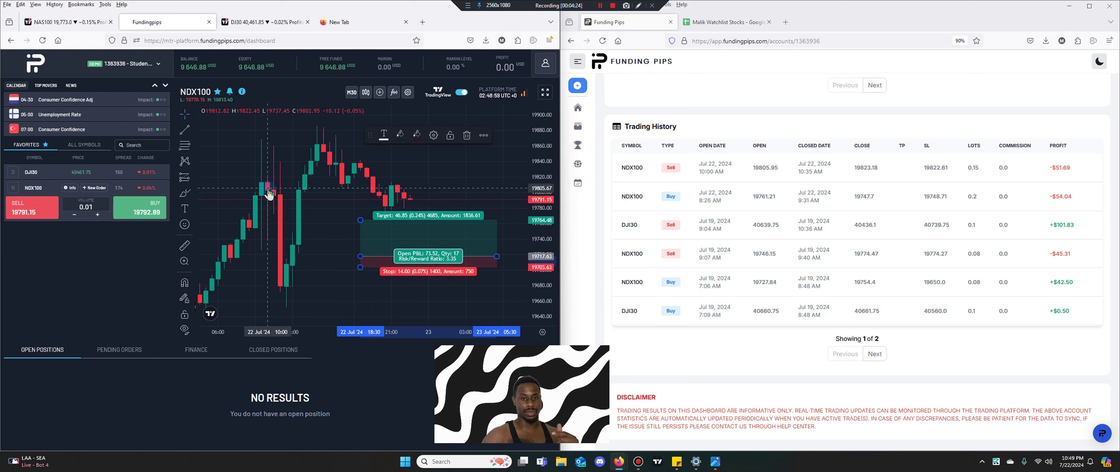
{"action": "mouse_move", "coordinate": [444, 244]}
{"action": "left_mouse_down"}
{"action": "mouse_move", "coordinate": [391, 185]}
{"action": "mouse_move", "coordinate": [351, 177]}
{"action": "left_mouse_up"}
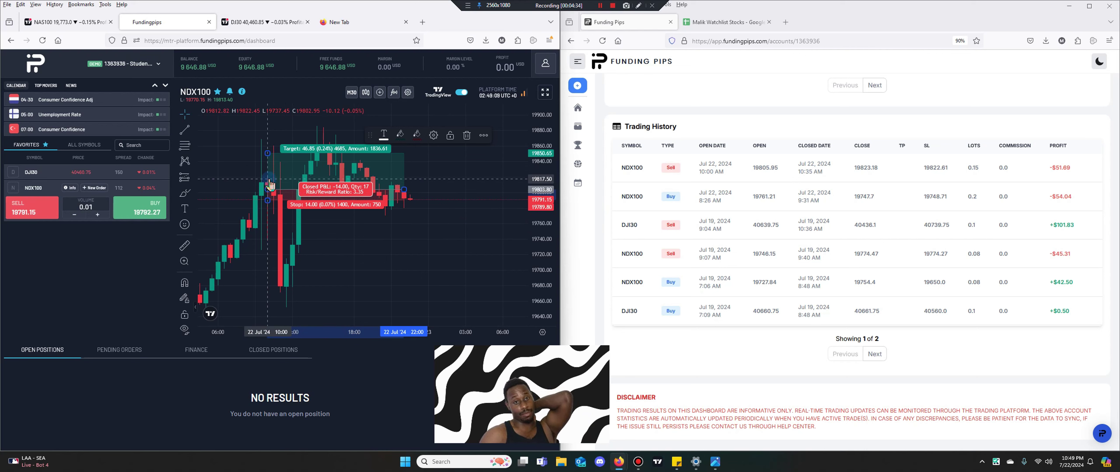
{"action": "key", "text": "Delete"}
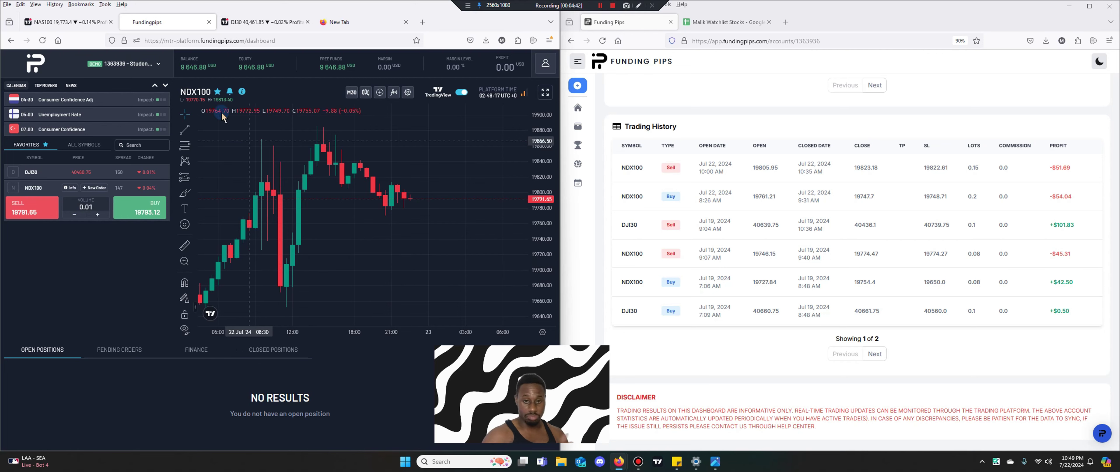
Pick Short Position from the Projection group in the left toolbar's Fibonacci flyout.
{"action": "left_click", "coordinate": [194, 147]}
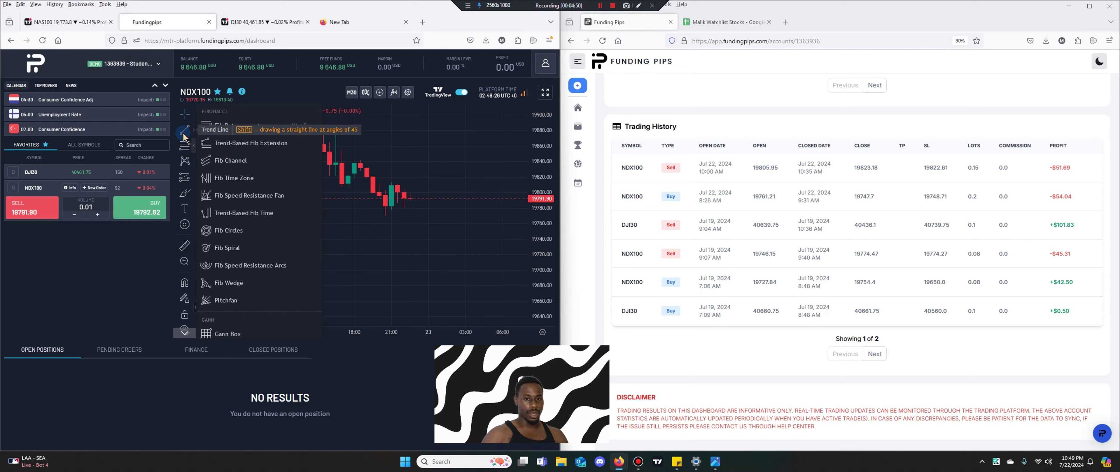
{"action": "left_click", "coordinate": [194, 146]}
{"action": "left_click", "coordinate": [193, 145]}
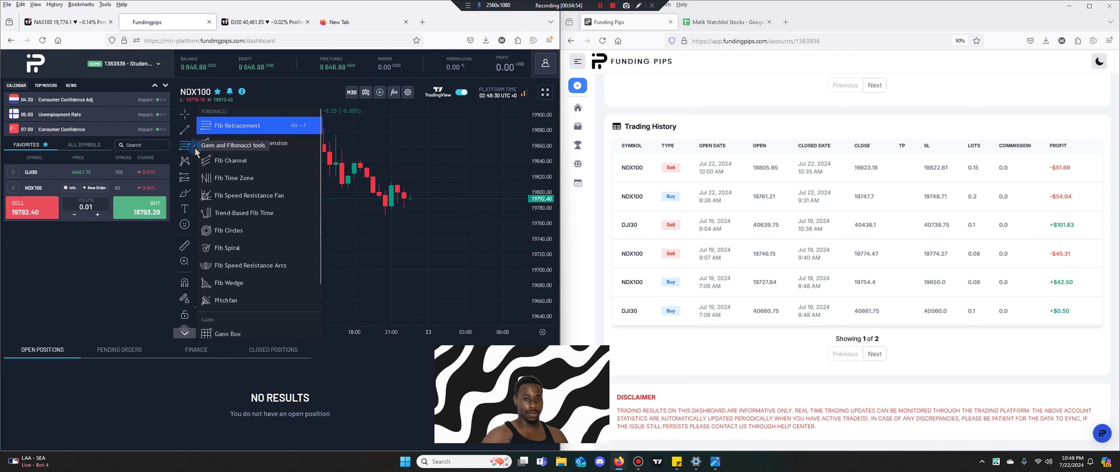
{"action": "scroll", "coordinate": [203, 213], "scroll_direction": "down", "scroll_amount": 3}
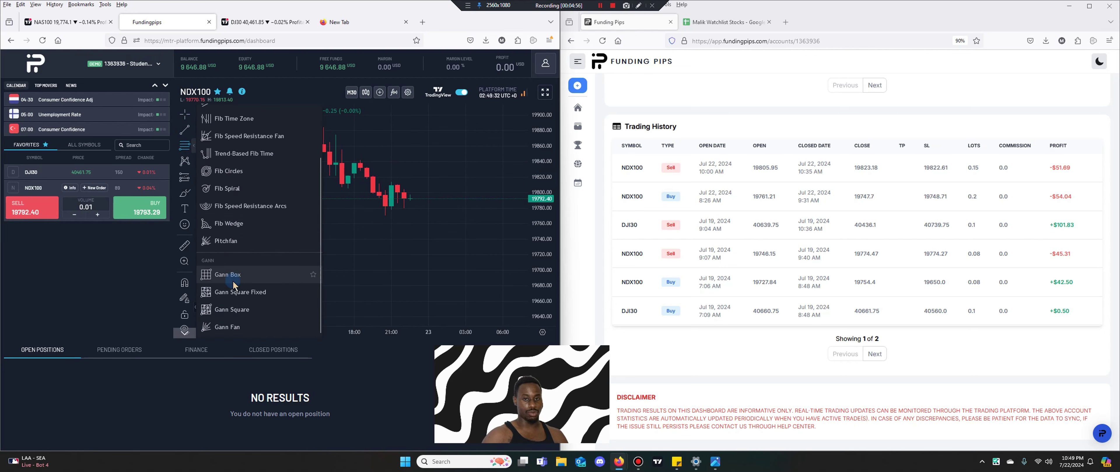
{"action": "left_click", "coordinate": [192, 178]}
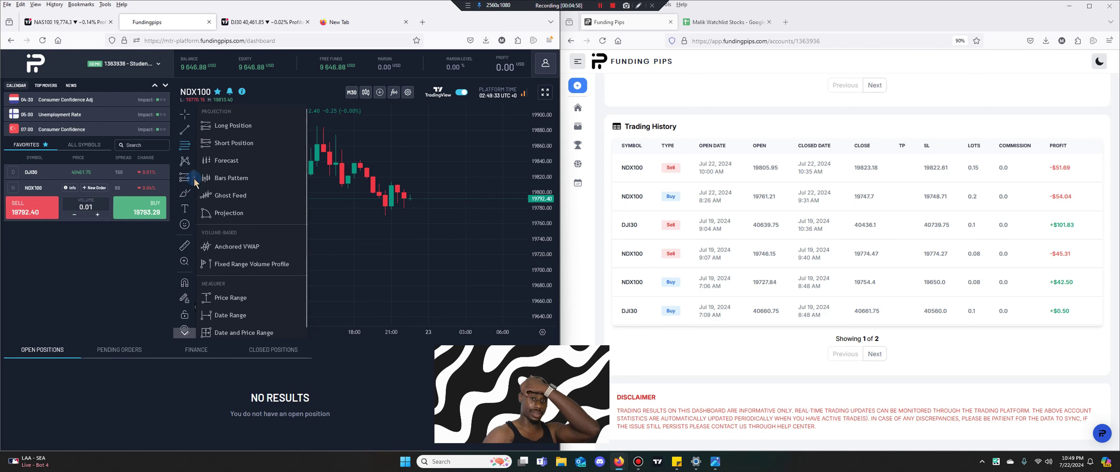
{"action": "left_click", "coordinate": [234, 138]}
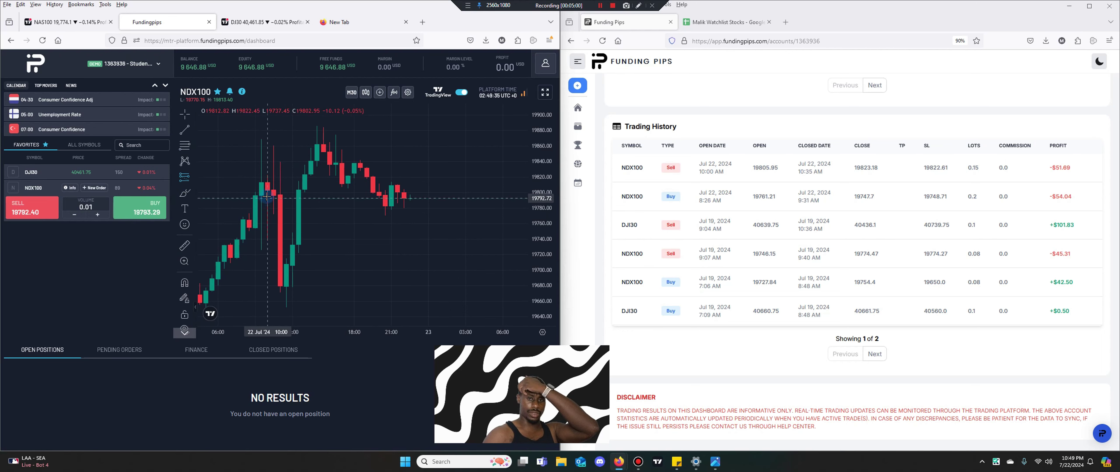
Place a short position on the NDX100 chart and copy the 19805 opening price from trade history.
{"action": "left_click", "coordinate": [267, 189]}
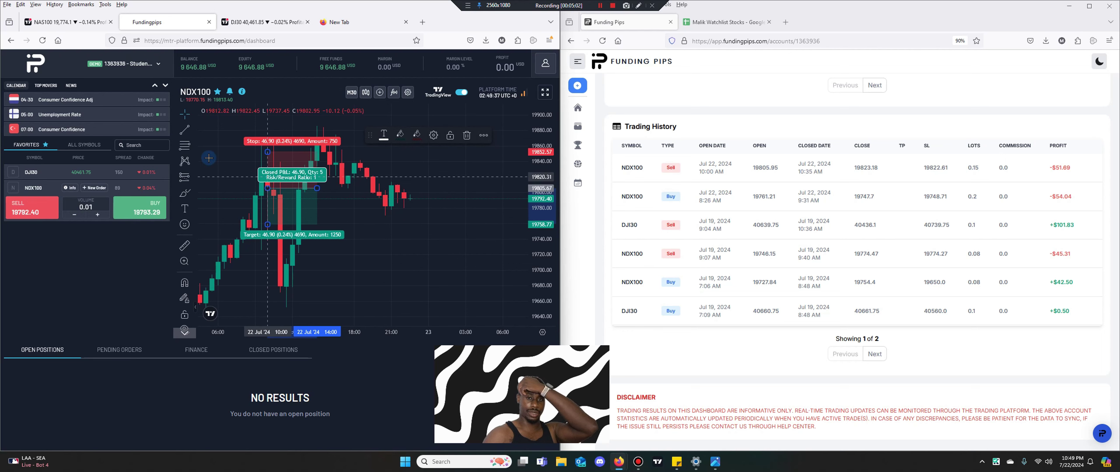
{"action": "right_click", "coordinate": [283, 195]}
{"action": "left_click", "coordinate": [312, 329]}
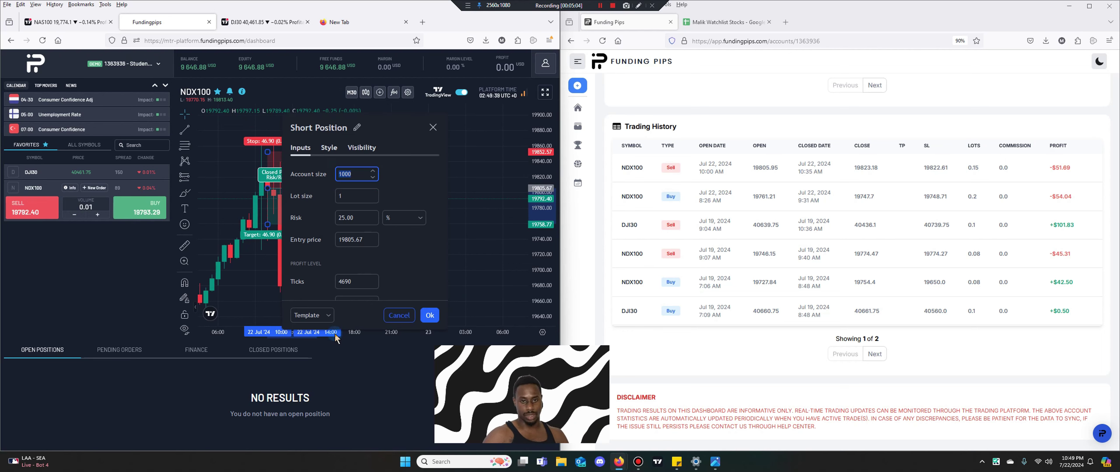
{"action": "double_click", "coordinate": [759, 169]}
{"action": "right_click", "coordinate": [760, 168]}
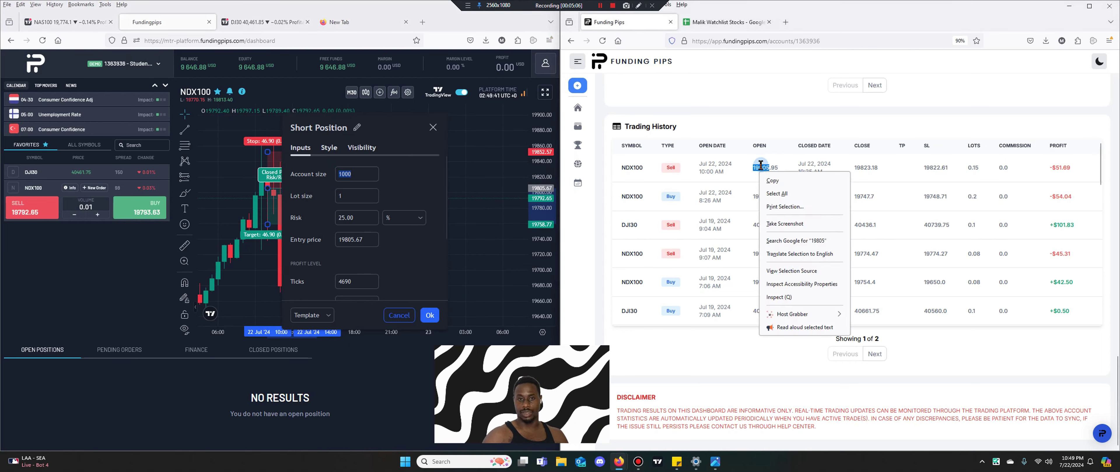
Set the short position's entry to 19805.00 and its stop to 19822.
{"action": "left_click", "coordinate": [361, 241]}
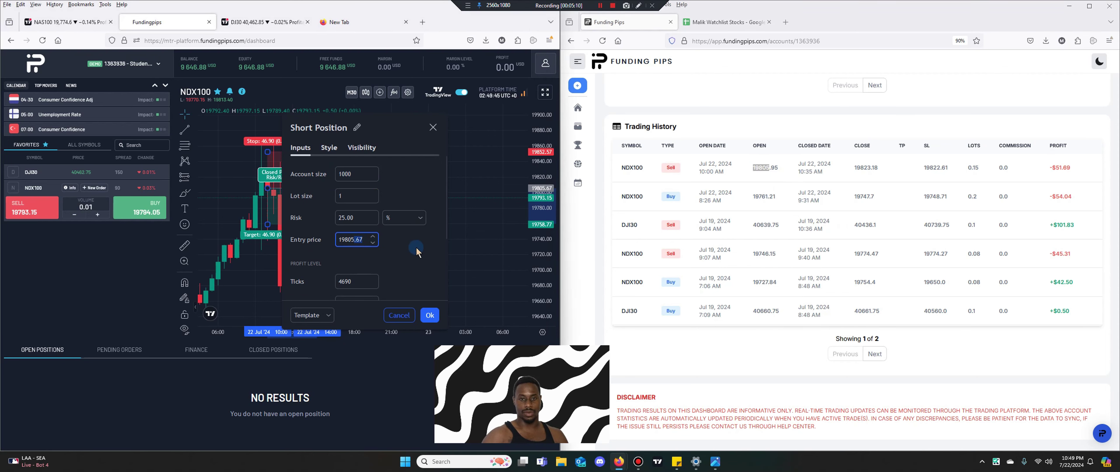
{"action": "left_click", "coordinate": [421, 235]}
{"action": "scroll", "coordinate": [383, 215], "scroll_direction": "down", "scroll_amount": 3}
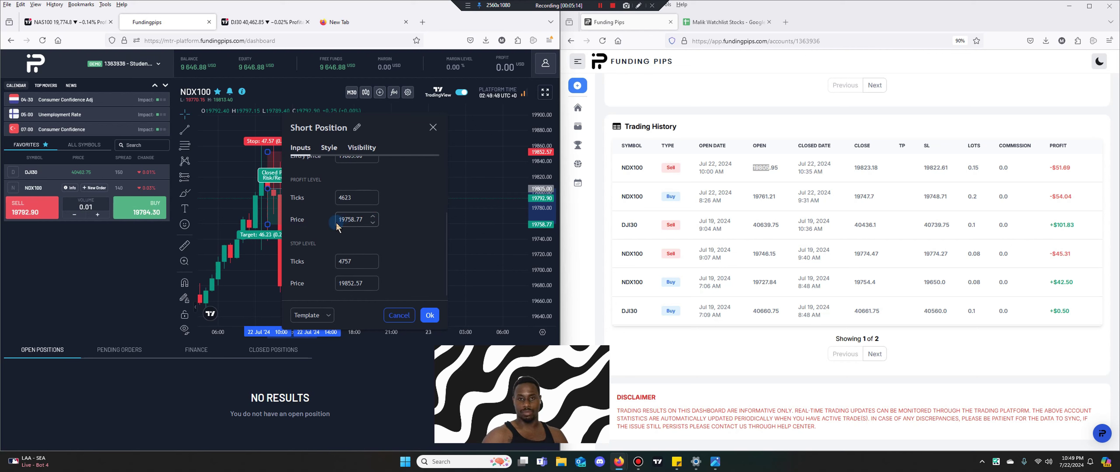
{"action": "scroll", "coordinate": [355, 225], "scroll_direction": "up", "scroll_amount": 1}
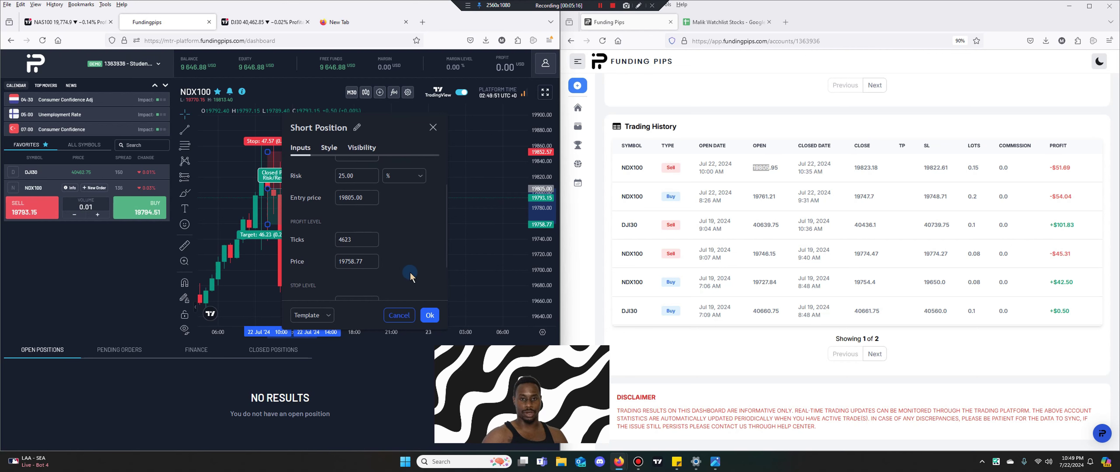
{"action": "scroll", "coordinate": [411, 277], "scroll_direction": "down", "scroll_amount": 1}
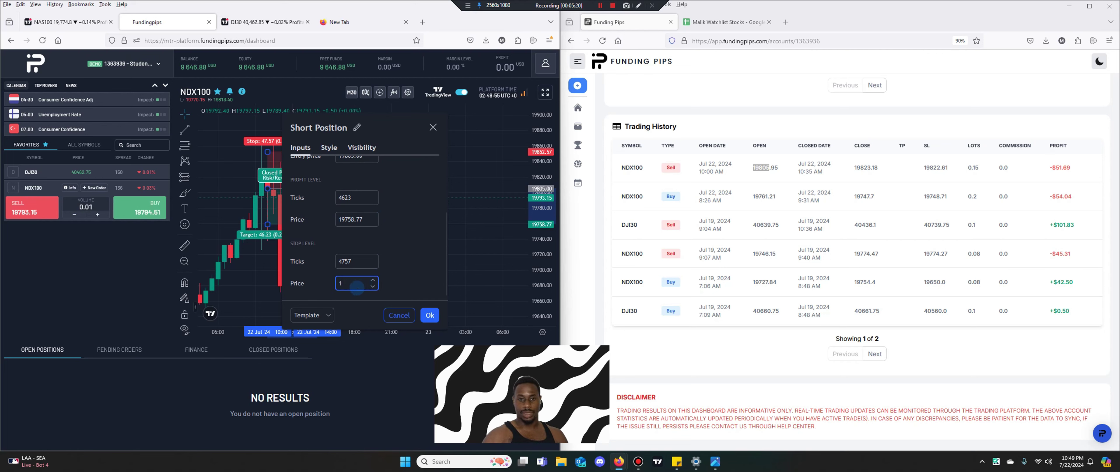
{"action": "type", "text": "22"}
{"action": "left_click", "coordinate": [429, 315]}
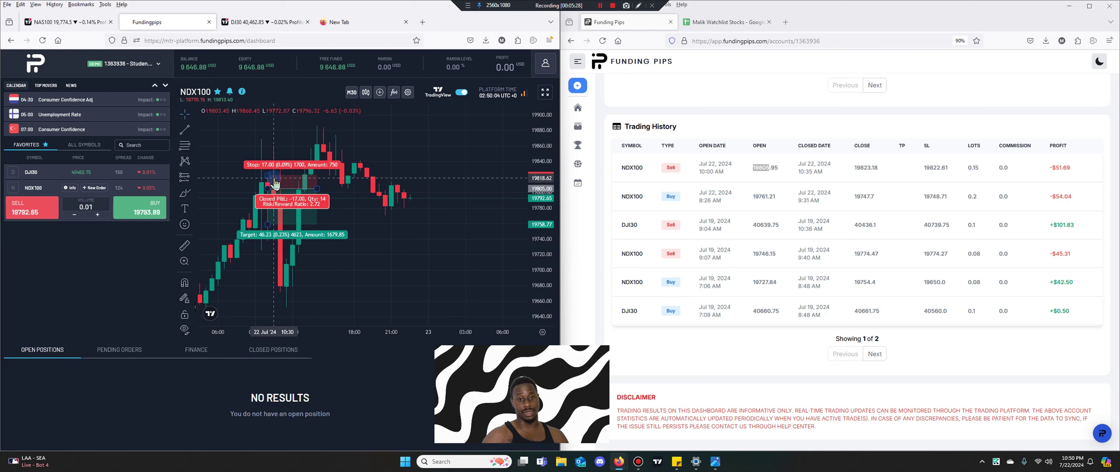
Raise the short position's stop and drag its target down to about 19675, giving 1.57 risk/reward.
{"action": "left_click_drag", "start_coordinate": [267, 177], "coordinate": [269, 147]}
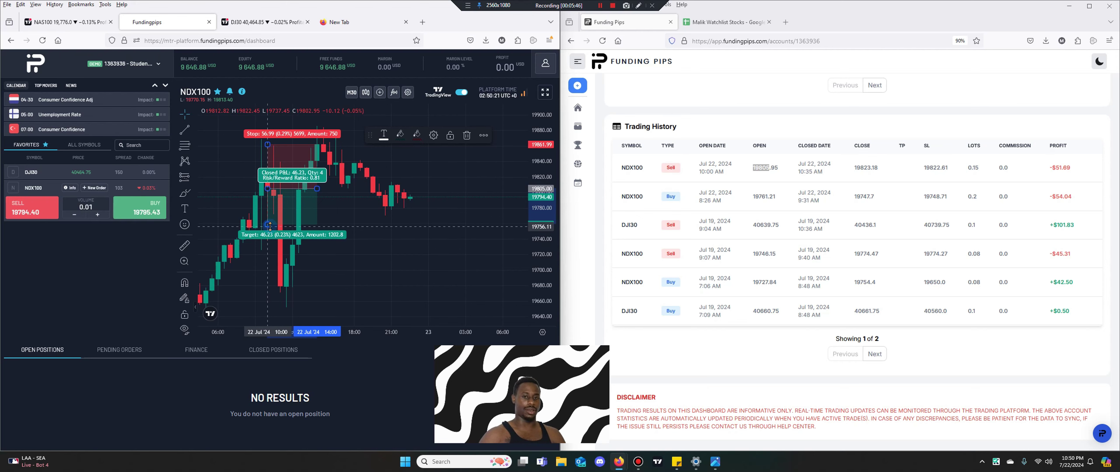
{"action": "left_click_drag", "start_coordinate": [280, 187], "coordinate": [280, 180]}
{"action": "left_click_drag", "start_coordinate": [267, 137], "coordinate": [267, 133]}
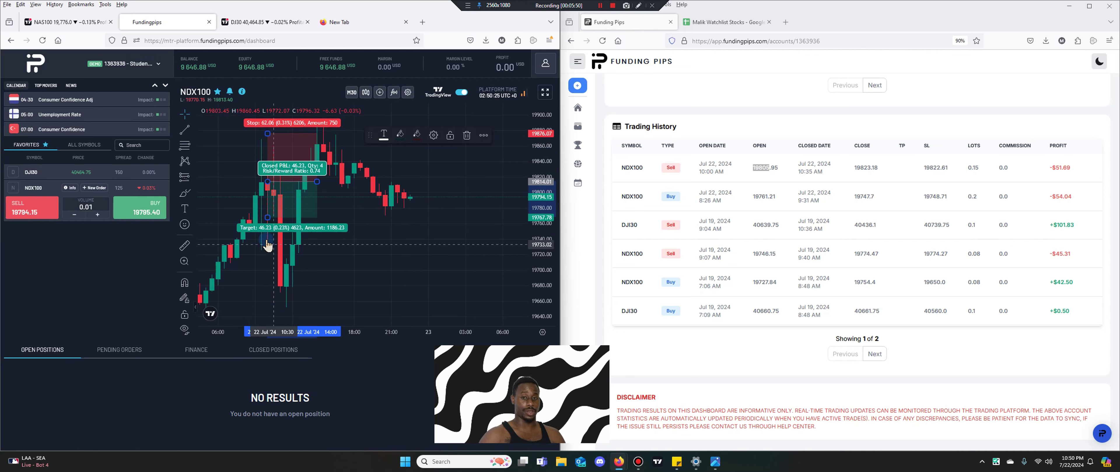
{"action": "mouse_move", "coordinate": [284, 176]}
{"action": "left_mouse_down"}
{"action": "mouse_move", "coordinate": [284, 203]}
{"action": "mouse_move", "coordinate": [284, 181]}
{"action": "mouse_move", "coordinate": [283, 190]}
{"action": "left_mouse_up"}
{"action": "left_click", "coordinate": [268, 138]}
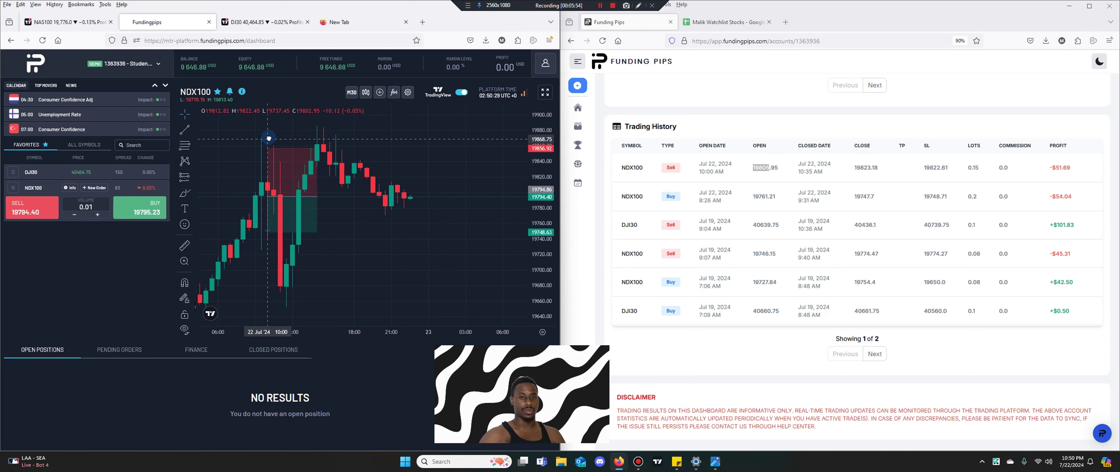
{"action": "left_click_drag", "start_coordinate": [269, 148], "coordinate": [269, 137]}
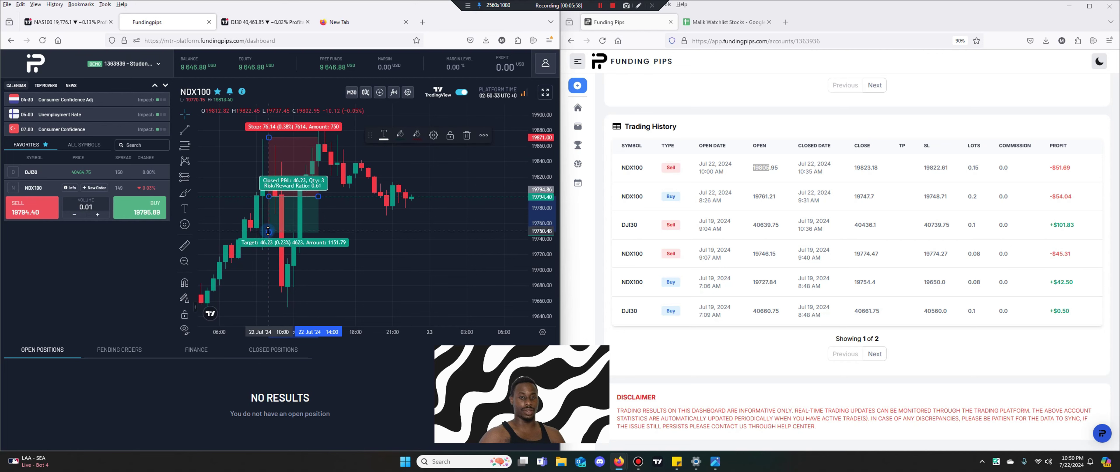
{"action": "left_click_drag", "start_coordinate": [268, 231], "coordinate": [265, 289]}
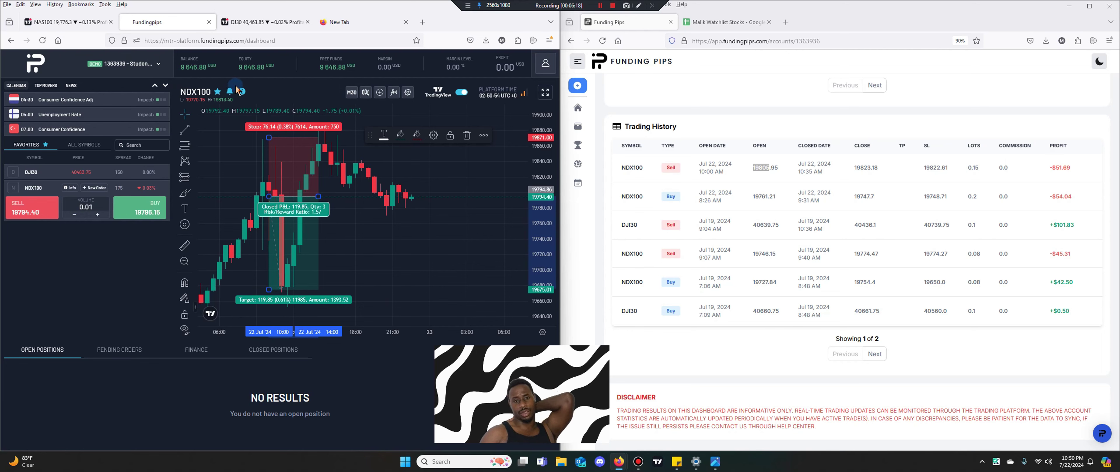
Show DJI30 in 30-minute candles, then bring up the watchlist spreadsheet in the right browser.
{"action": "left_click", "coordinate": [21, 171]}
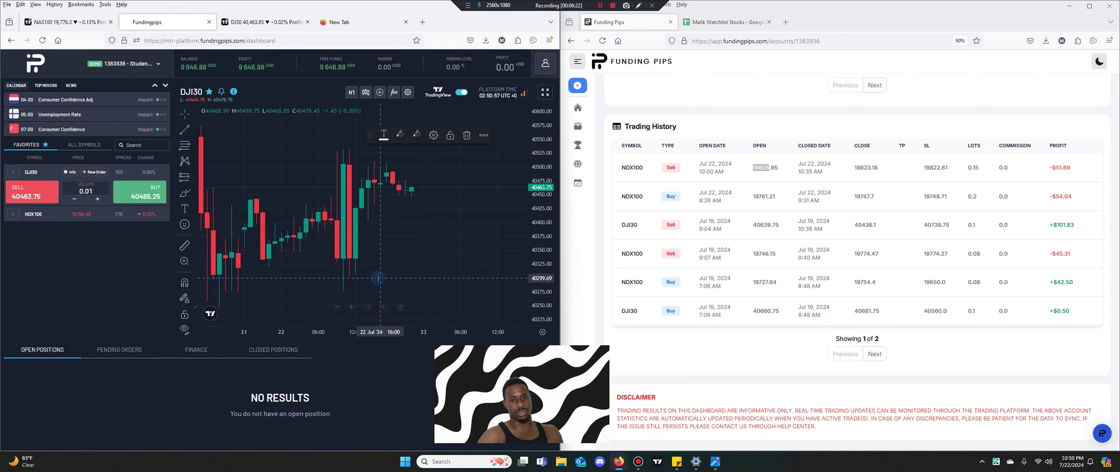
{"action": "left_click_drag", "start_coordinate": [378, 277], "coordinate": [428, 279]}
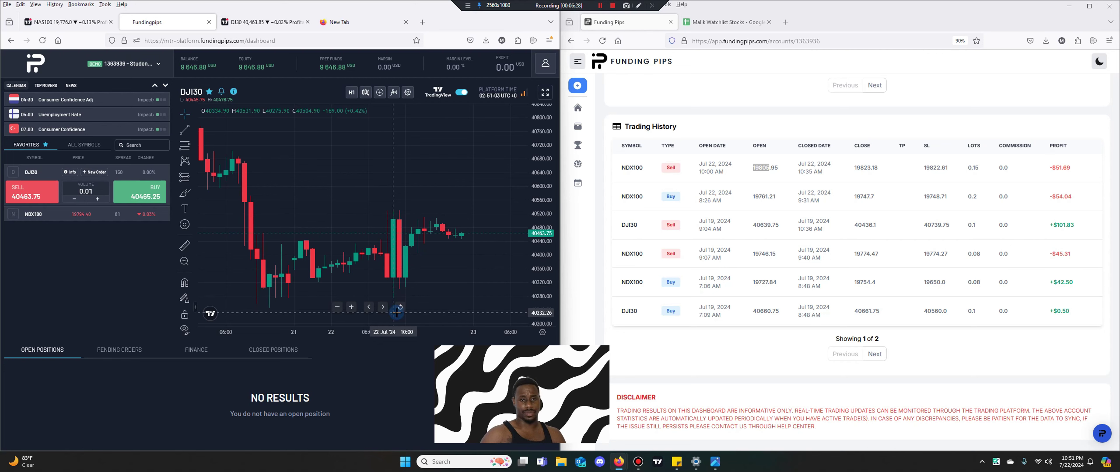
{"action": "scroll", "coordinate": [397, 284], "scroll_direction": "up", "scroll_amount": 3}
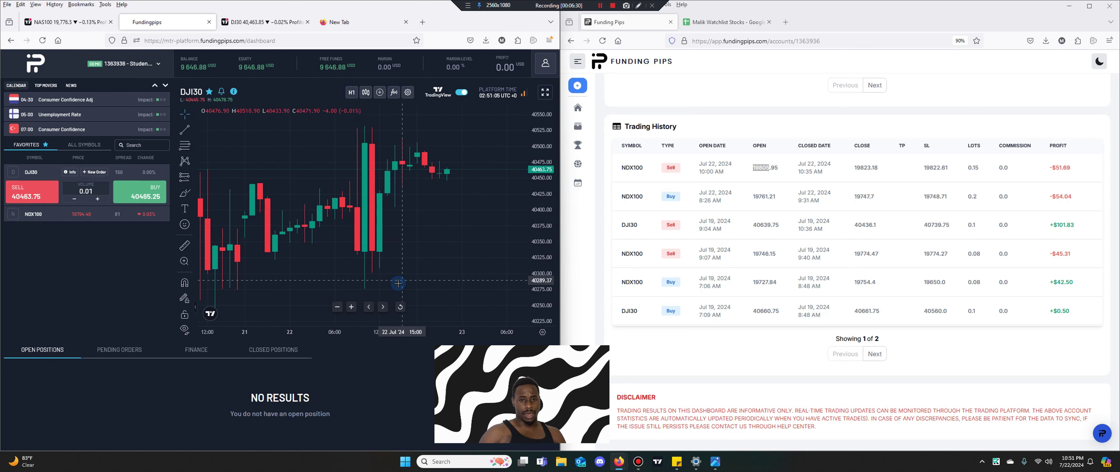
{"action": "left_click", "coordinate": [349, 93]}
{"action": "left_click", "coordinate": [349, 147]}
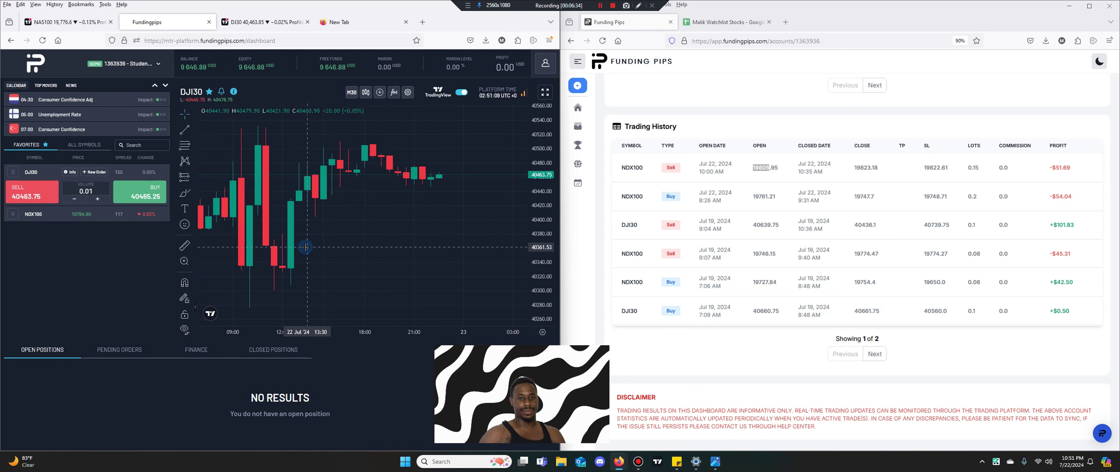
{"action": "left_click_drag", "start_coordinate": [305, 245], "coordinate": [354, 247]}
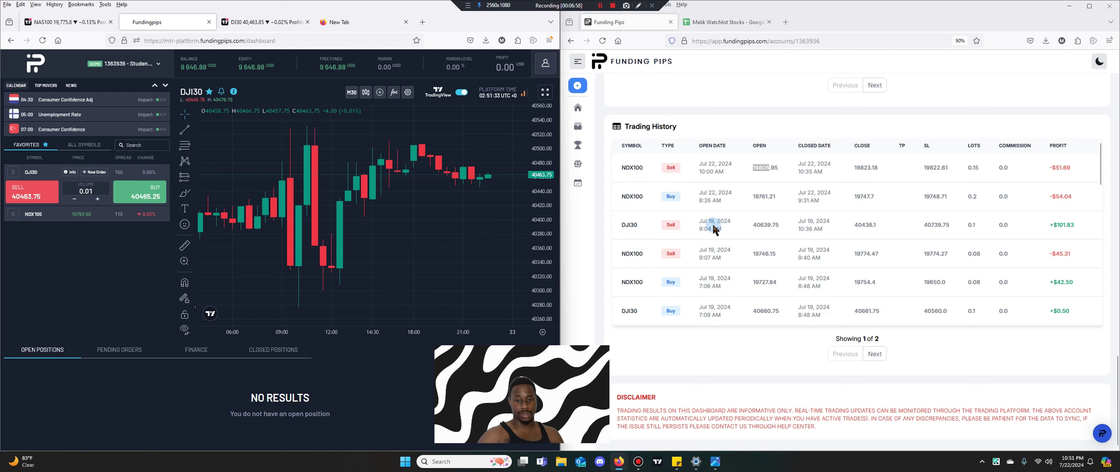
{"action": "left_click", "coordinate": [701, 23]}
Look up BTCUSD and enter Bitcoin's 67629 close in B84.
{"action": "left_click", "coordinate": [55, 27]}
{"action": "left_click", "coordinate": [75, 57]}
{"action": "type", "text": "B TC"}
{"action": "key", "text": "BackSpace"}
{"action": "key", "text": "BackSpace"}
{"action": "key", "text": "BackSpace"}
{"action": "type", "text": "TC"}
{"action": "key", "text": "Return"}
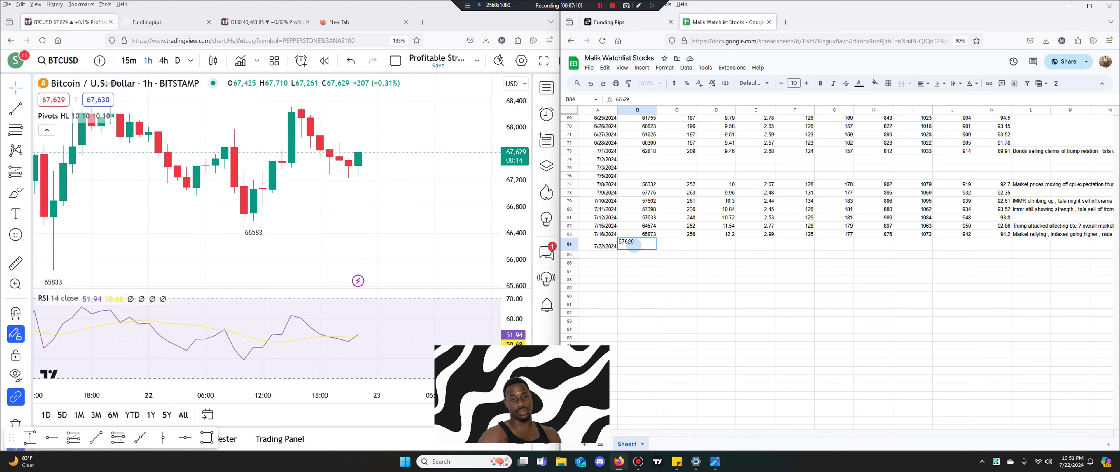
{"action": "left_click", "coordinate": [742, 313]}
{"action": "left_click", "coordinate": [675, 245]}
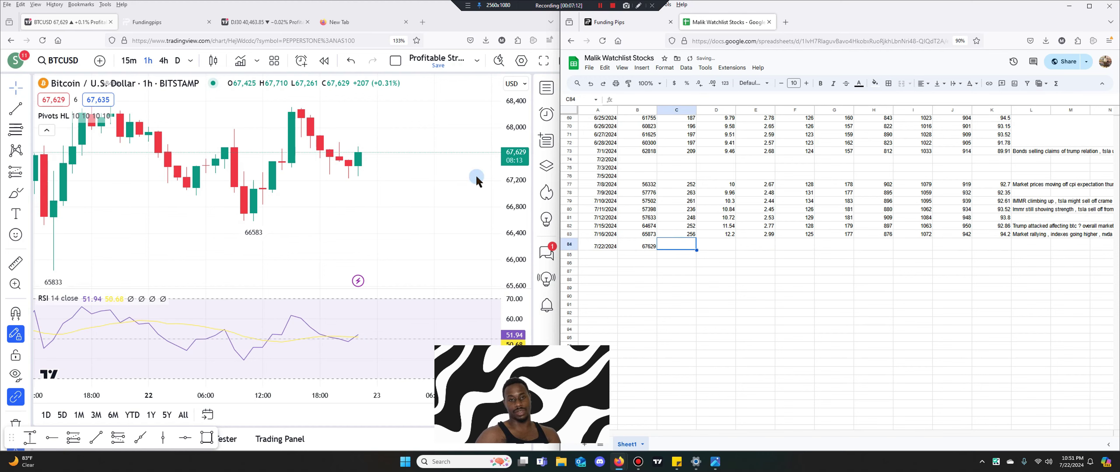
Look up TSLA and enter Tesla's price 251 in C84.
{"action": "left_click", "coordinate": [62, 61]}
{"action": "type", "text": "TSLA"}
{"action": "key", "text": "Return"}
{"action": "left_click", "coordinate": [679, 243]}
{"action": "type", "text": "251"}
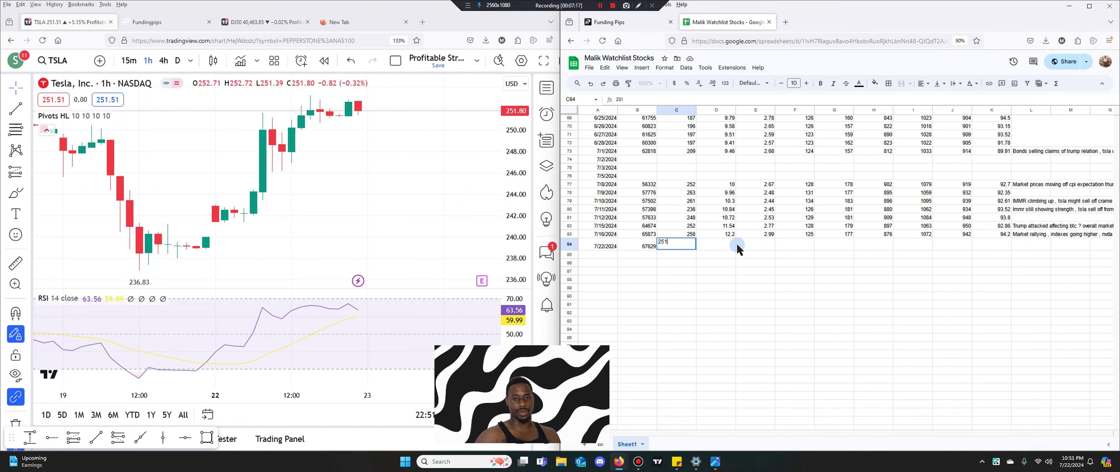
{"action": "left_click", "coordinate": [738, 248]}
{"action": "left_click", "coordinate": [730, 242]}
Look up IMMR and enter its price 12.99 in D84.
{"action": "left_click", "coordinate": [60, 60]}
{"action": "type", "text": "IMMR"}
{"action": "key", "text": "Return"}
{"action": "left_click", "coordinate": [715, 287]}
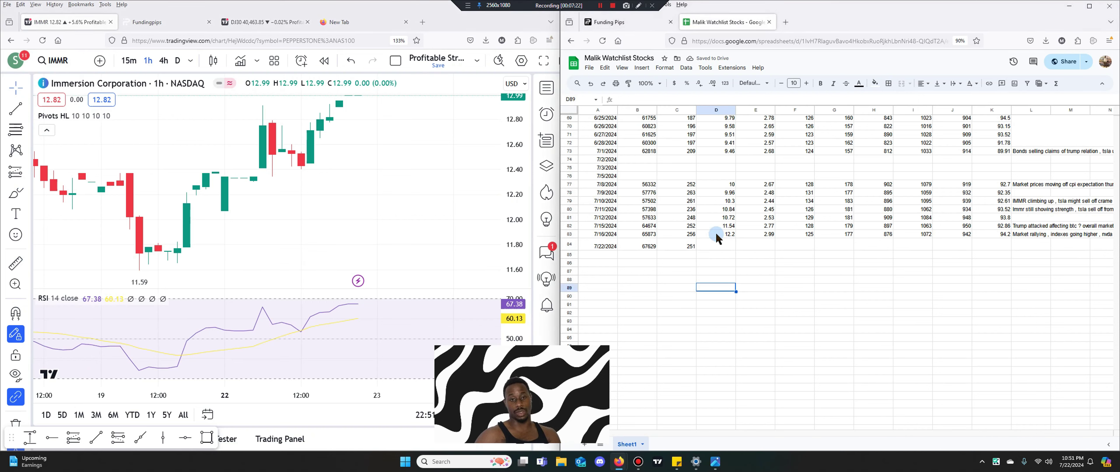
{"action": "left_click", "coordinate": [715, 246]}
{"action": "type", "text": "12"}
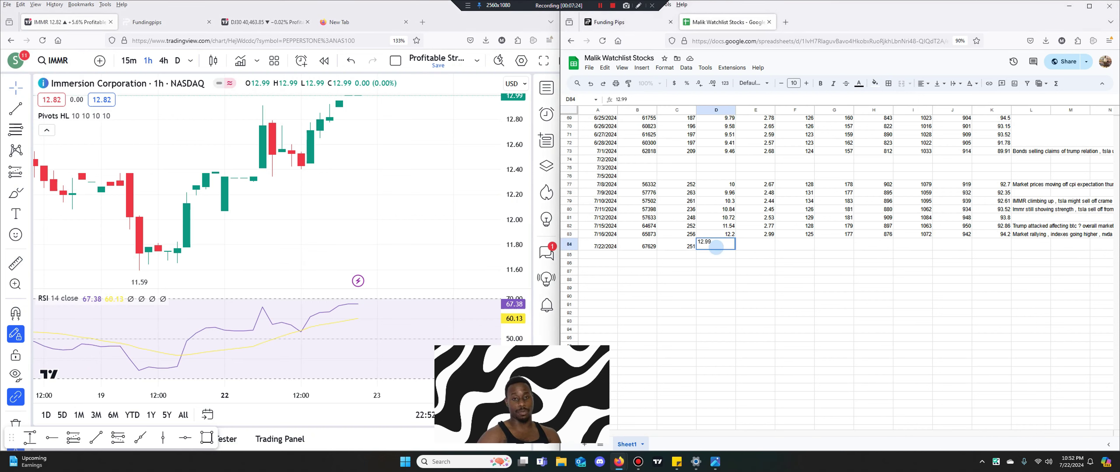
{"action": "type", "text": ".99"}
{"action": "left_click", "coordinate": [821, 338]}
{"action": "left_click", "coordinate": [754, 240]}
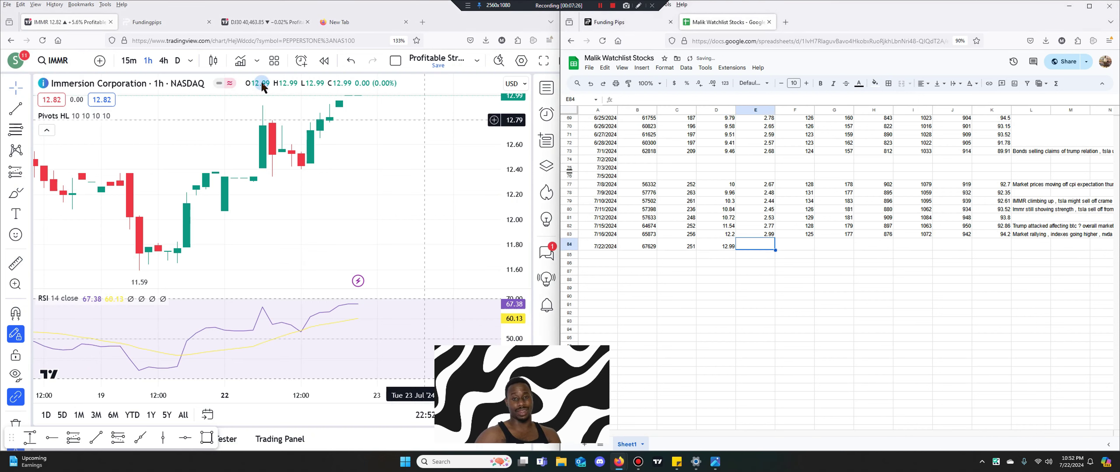
Look up BITF, enter Bitfarms' price 2.82 in E84, and restore row 84's height.
{"action": "left_click", "coordinate": [58, 60]}
{"action": "type", "text": "BITF"}
{"action": "key", "text": "Return"}
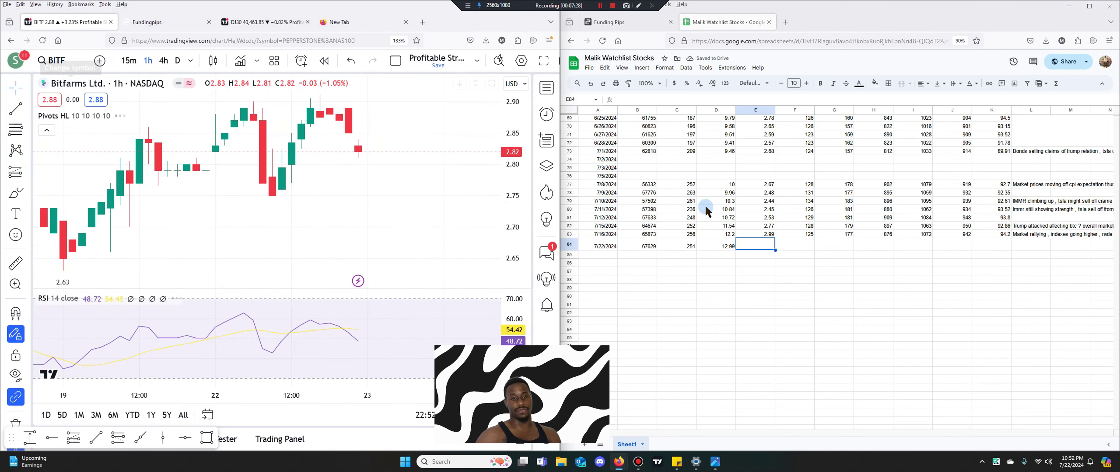
{"action": "left_click", "coordinate": [756, 251]}
{"action": "type", "text": "2."}
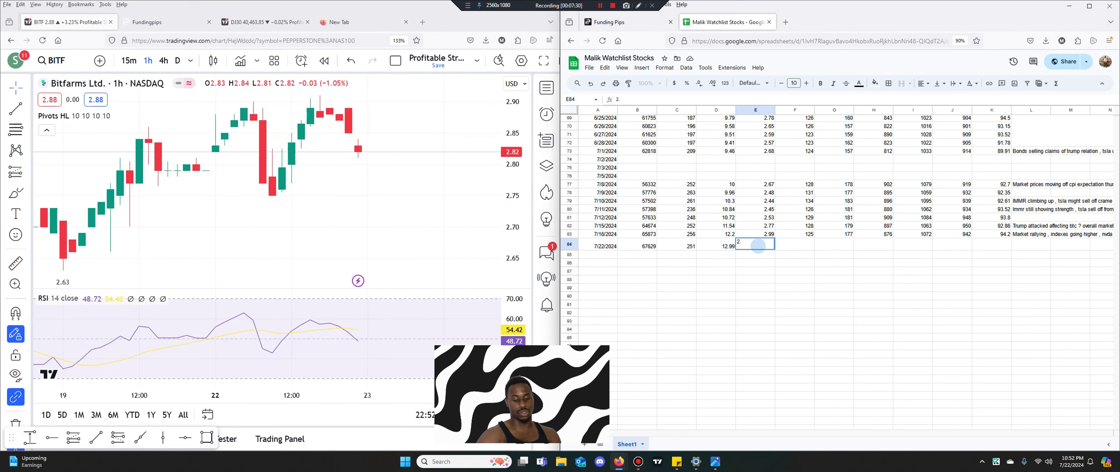
{"action": "type", "text": "82"}
{"action": "left_click", "coordinate": [796, 236]}
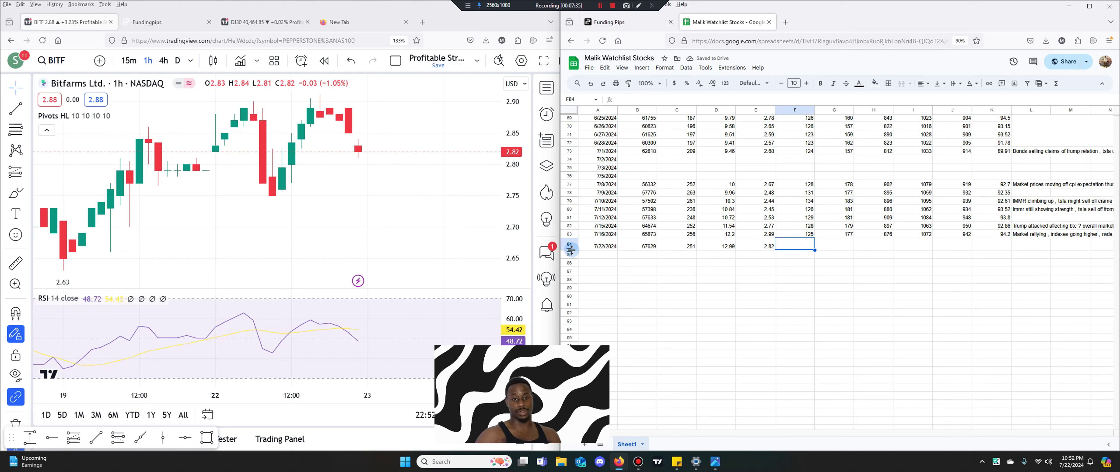
{"action": "left_click_drag", "start_coordinate": [570, 251], "coordinate": [570, 247]}
Select cell F84 and bring up NVIDIA's NVDA chart.
{"action": "left_click", "coordinate": [681, 283]}
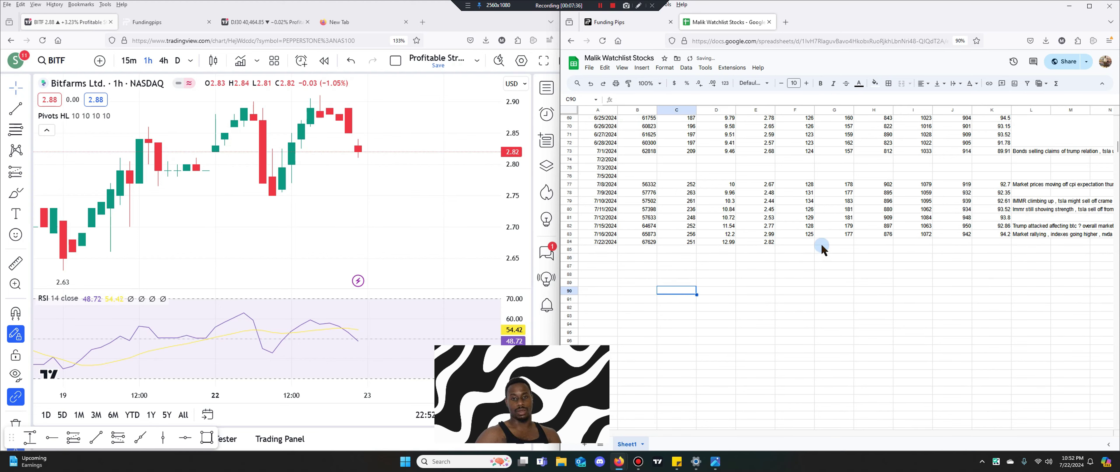
{"action": "left_click", "coordinate": [798, 246]}
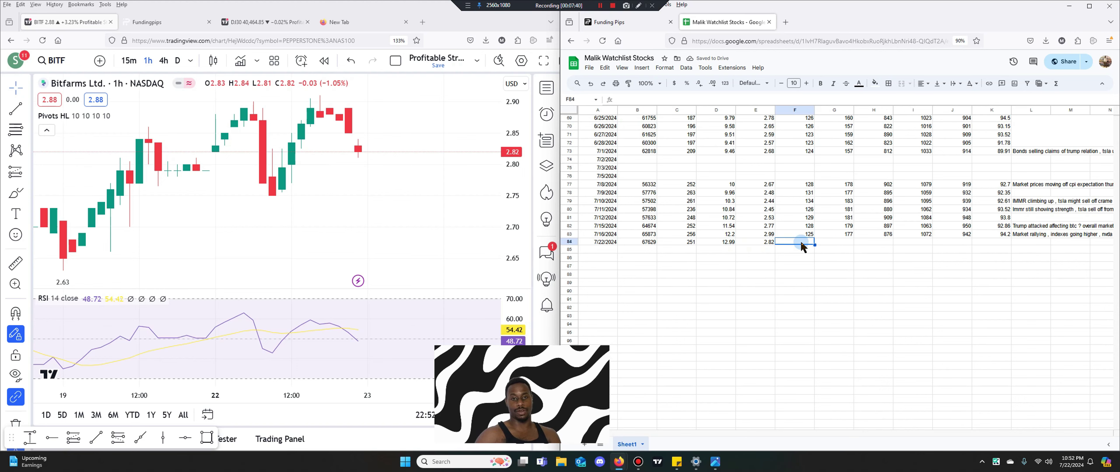
{"action": "left_click", "coordinate": [72, 59]}
{"action": "type", "text": "NVDA"}
{"action": "key", "text": "Return"}
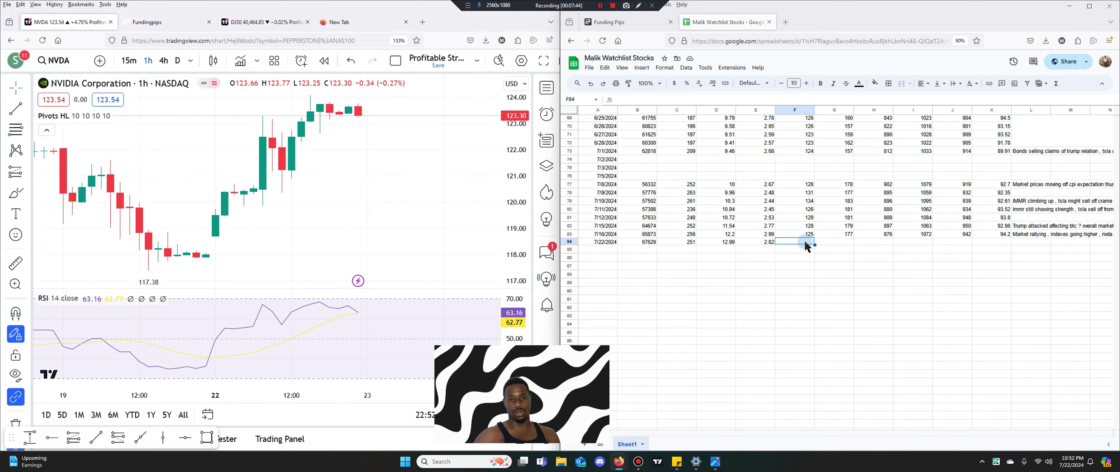
Enter 123 in F84 and view NVDA on daily candles with a fitted price scale.
{"action": "type", "text": "123"}
{"action": "left_click", "coordinate": [831, 242]}
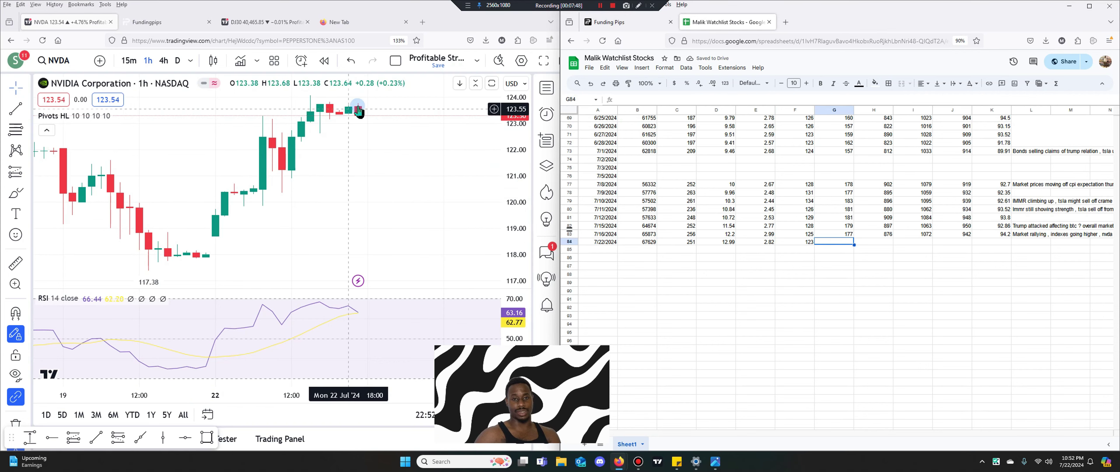
{"action": "left_click", "coordinate": [179, 61]}
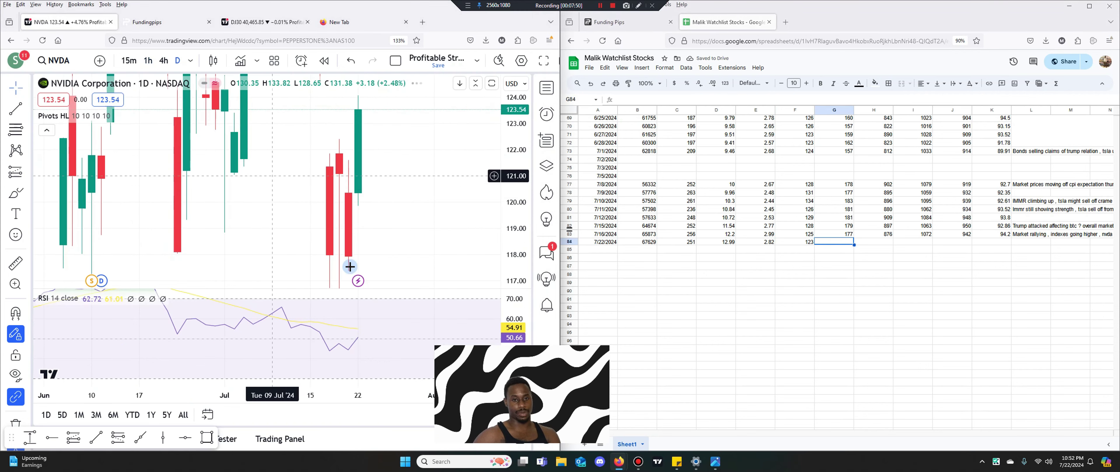
{"action": "left_click_drag", "start_coordinate": [513, 188], "coordinate": [467, 200]}
{"action": "scroll", "coordinate": [400, 215], "scroll_direction": "up", "scroll_amount": 2}
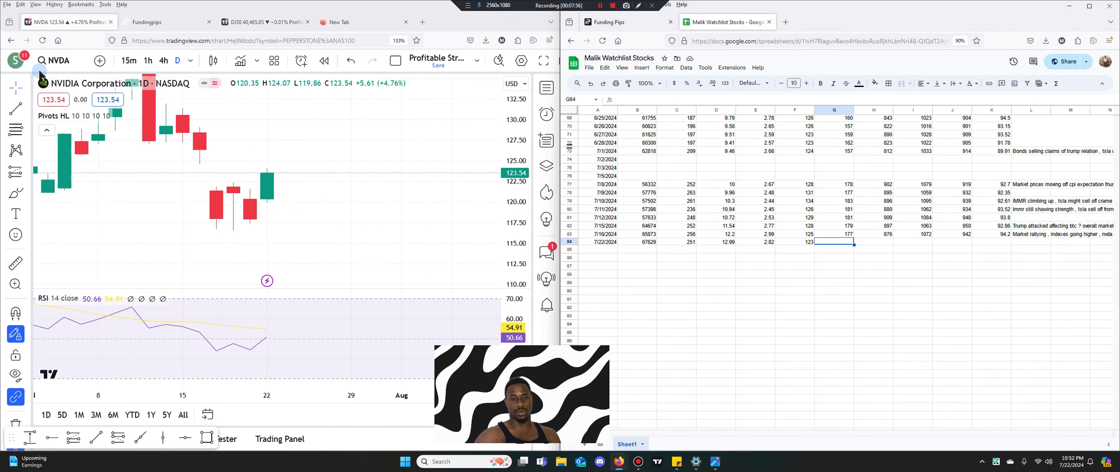
Load AMD, draw a Long Position targeting about 187, and enter 155 in G84.
{"action": "left_click", "coordinate": [55, 60]}
{"action": "type", "text": "AMD"}
{"action": "key", "text": "Return"}
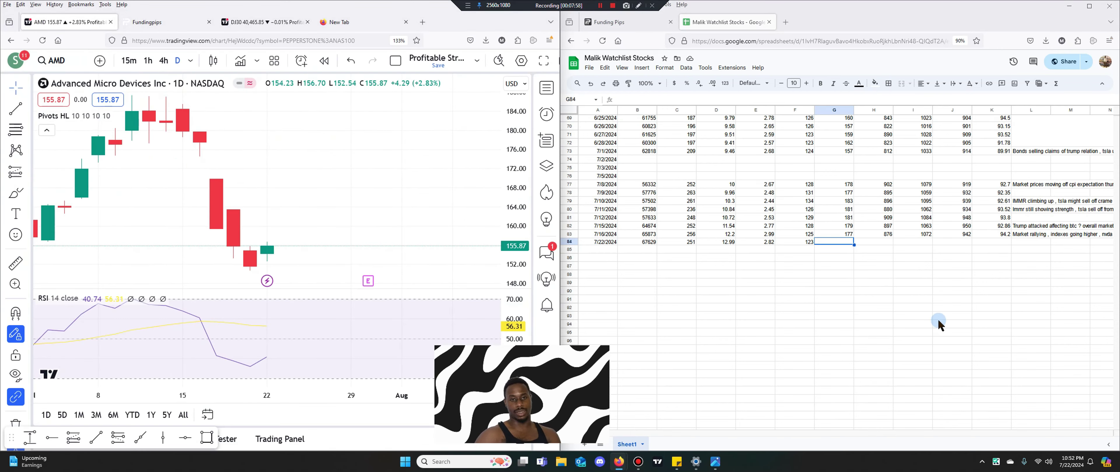
{"action": "type", "text": "155"}
{"action": "scroll", "coordinate": [467, 251], "scroll_direction": "down", "scroll_amount": 5}
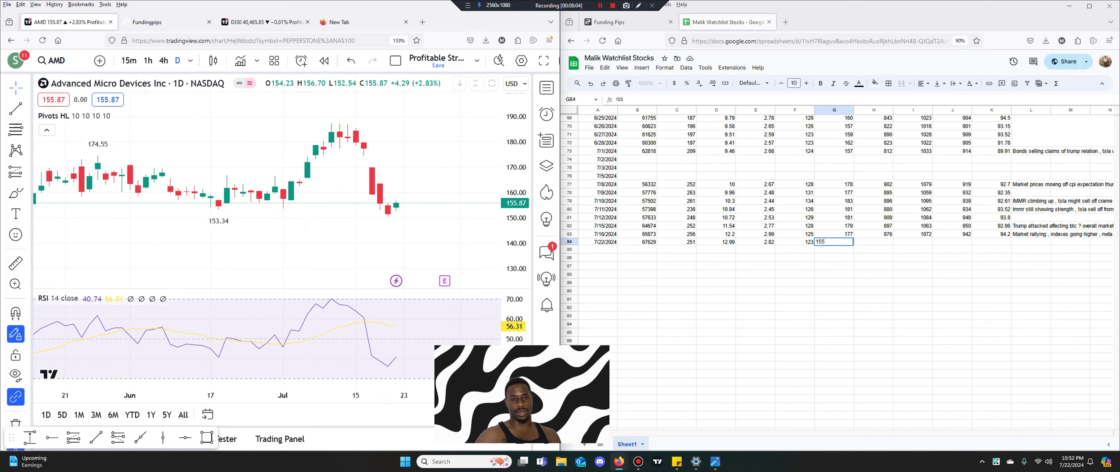
{"action": "left_click", "coordinate": [28, 172]}
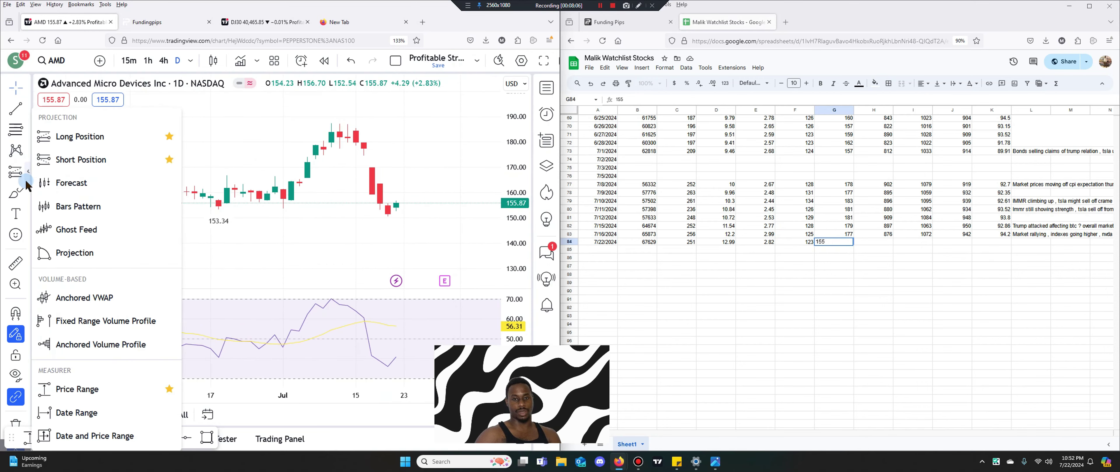
{"action": "left_click", "coordinate": [70, 137]}
{"action": "left_click", "coordinate": [403, 206]}
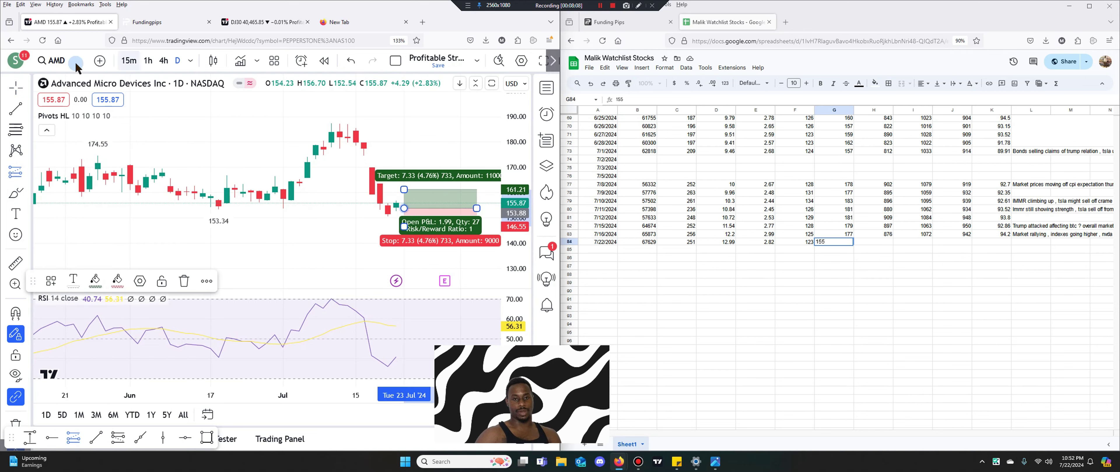
{"action": "left_click_drag", "start_coordinate": [402, 186], "coordinate": [403, 122]}
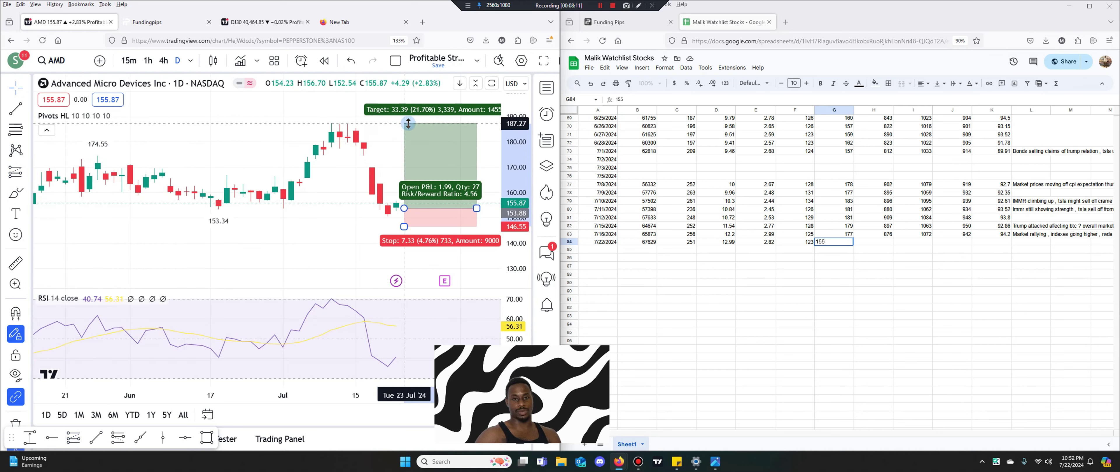
{"action": "left_click", "coordinate": [878, 242]}
{"action": "left_click", "coordinate": [68, 56]}
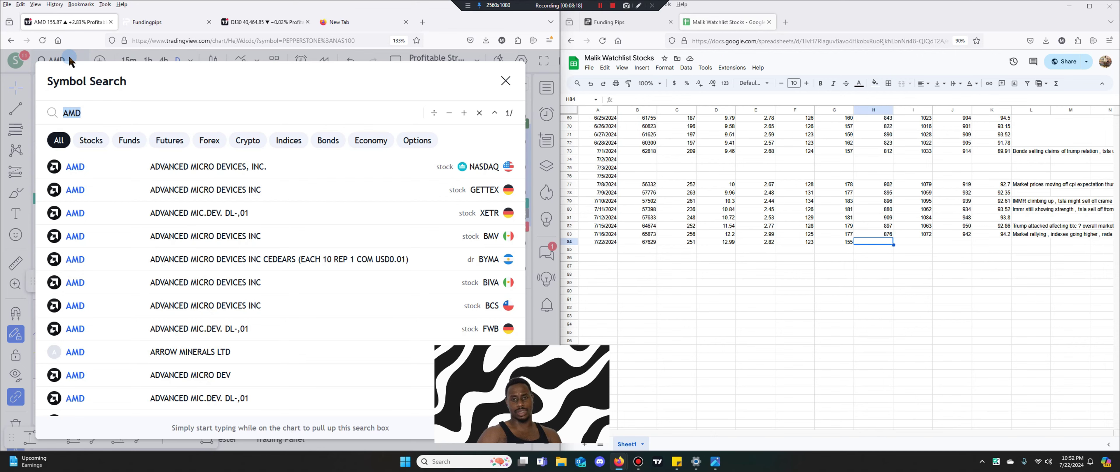
Look up SMCI and enter its 786 close in H84, staying on the chart page.
{"action": "type", "text": "SMCI"}
{"action": "key", "text": "Return"}
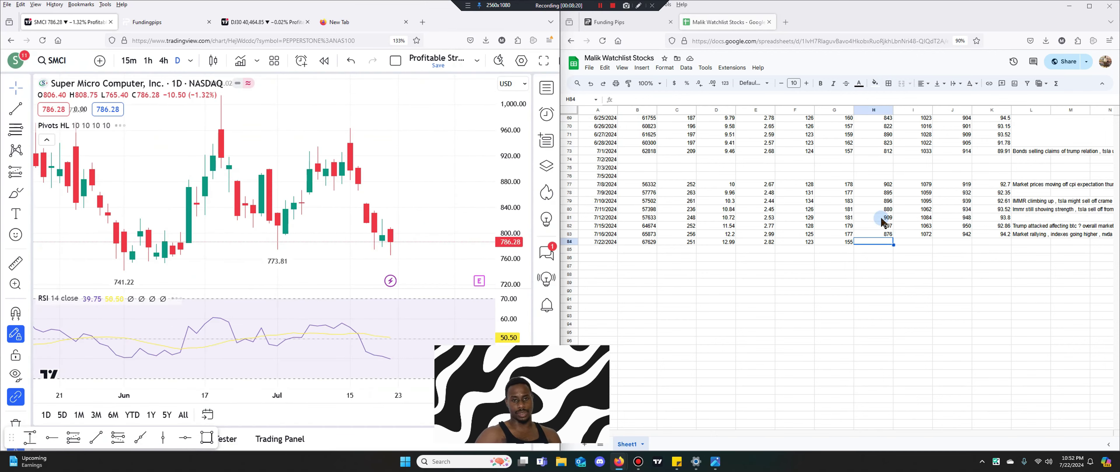
{"action": "type", "text": "786"}
{"action": "key", "text": "Tab"}
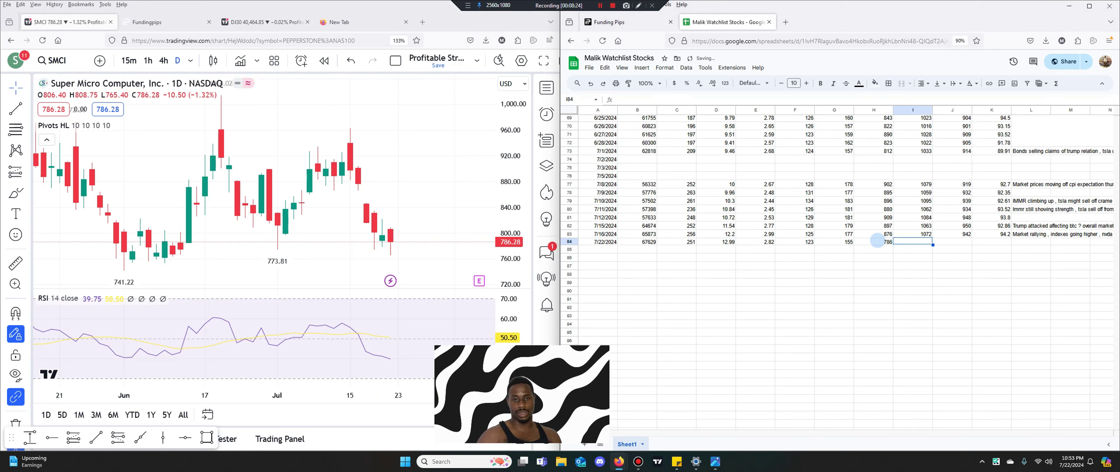
{"action": "left_click", "coordinate": [42, 40]}
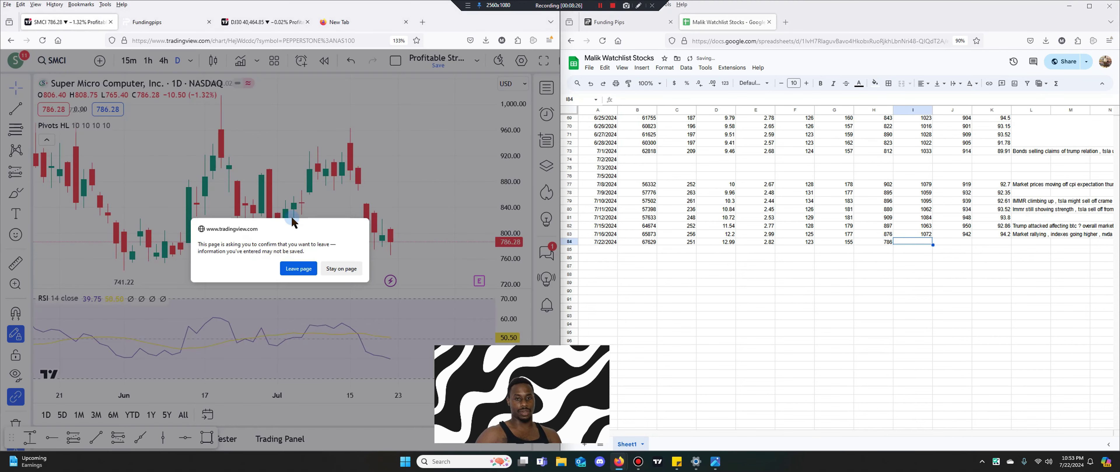
{"action": "left_click", "coordinate": [341, 268]}
Look up ASML and enter its 941 close in I84.
{"action": "left_click", "coordinate": [79, 62]}
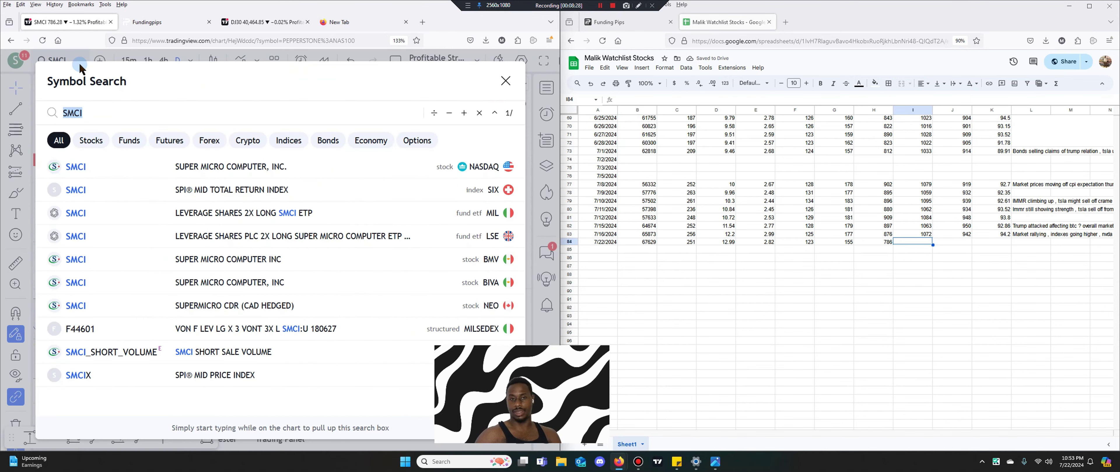
{"action": "type", "text": "ASML"}
{"action": "key", "text": "Return"}
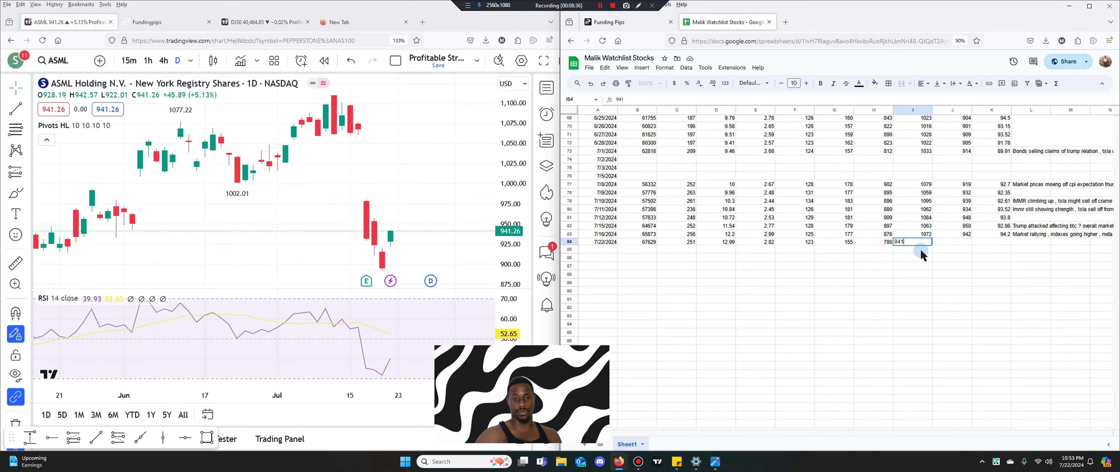
{"action": "key", "text": "Tab"}
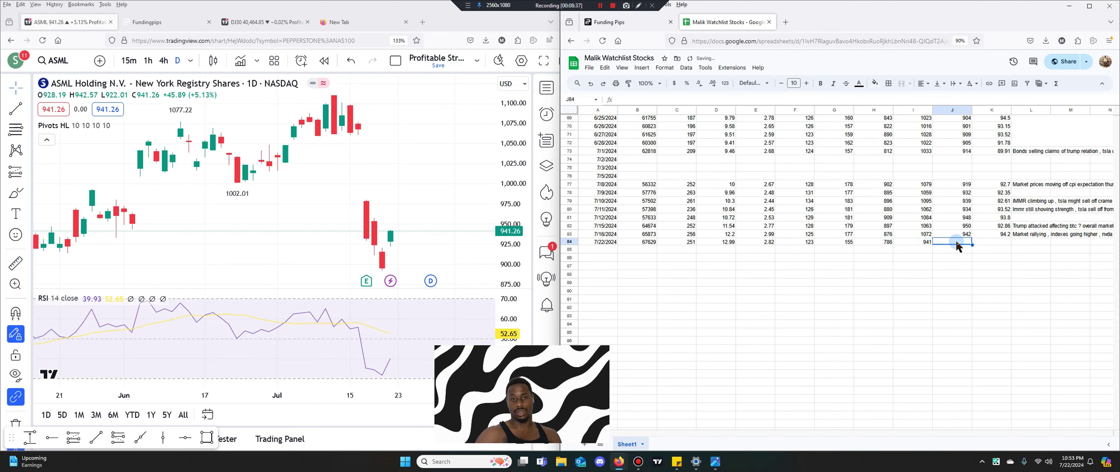
Look up Eli Lilly (LLY) and enter its 865 close in J84.
{"action": "left_click", "coordinate": [50, 62]}
{"action": "type", "text": "LLY"}
{"action": "key", "text": "Return"}
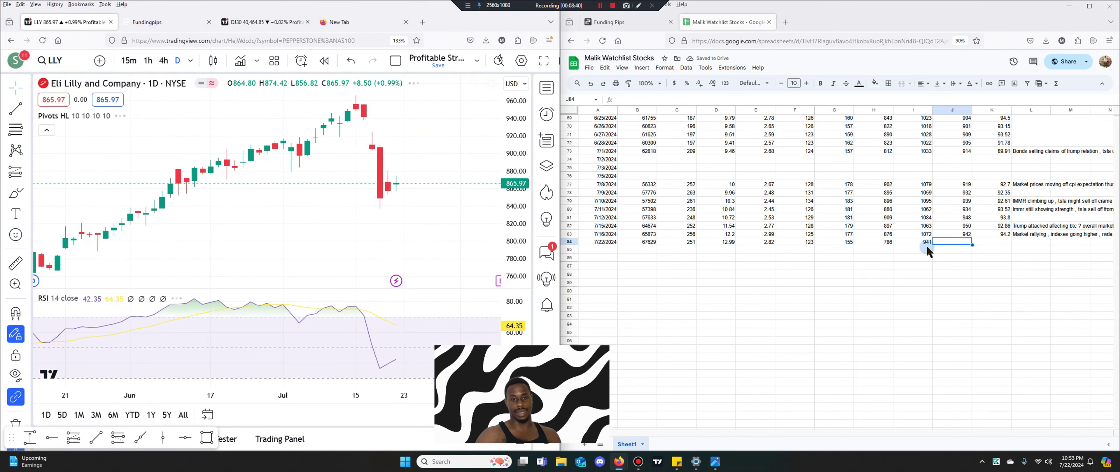
{"action": "left_click", "coordinate": [948, 245]}
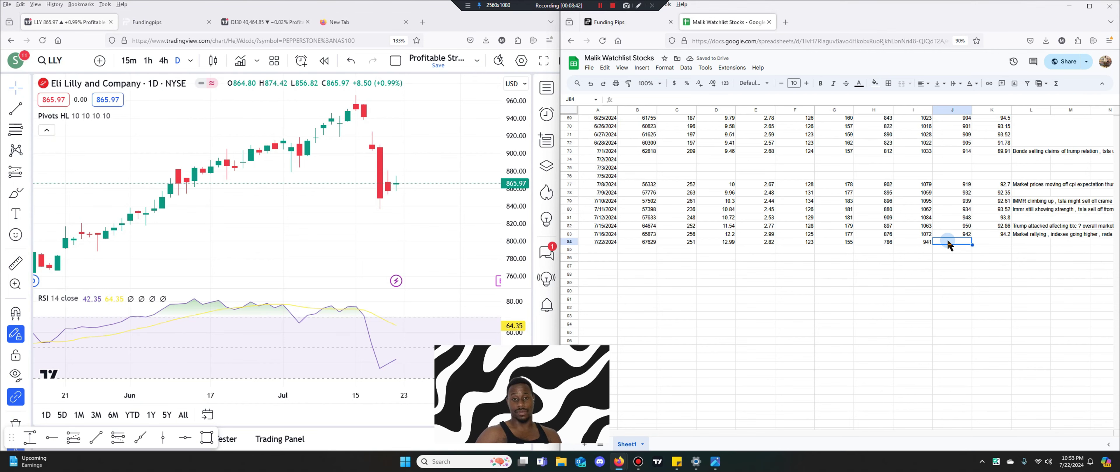
{"action": "left_click", "coordinate": [1003, 240]}
Look up TLT, enter its 92 close in K84, then select empty cells below.
{"action": "left_click", "coordinate": [51, 61]}
{"action": "type", "text": "TLT"}
{"action": "key", "text": "Return"}
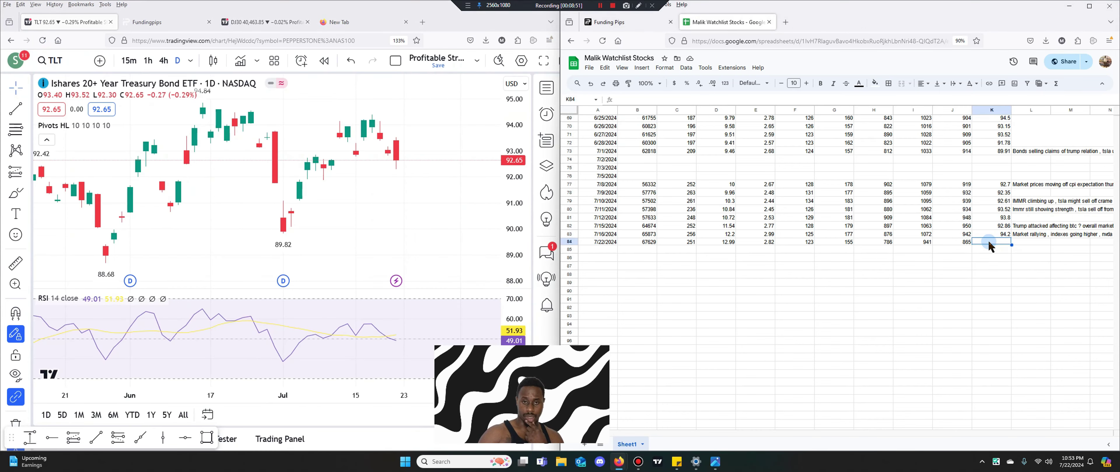
{"action": "type", "text": "92"}
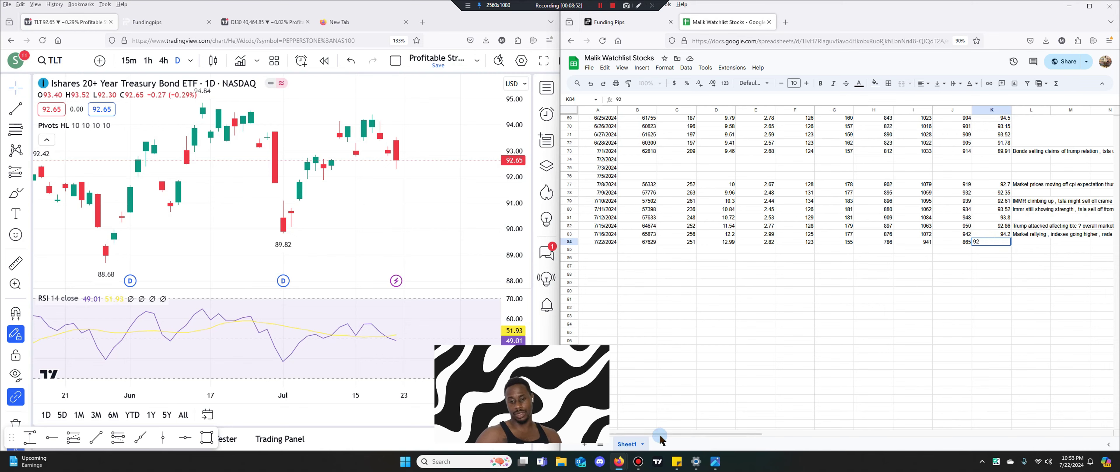
{"action": "scroll", "coordinate": [706, 435], "scroll_direction": "right", "scroll_amount": 1}
{"action": "scroll", "coordinate": [706, 439], "scroll_direction": "left", "scroll_amount": 2}
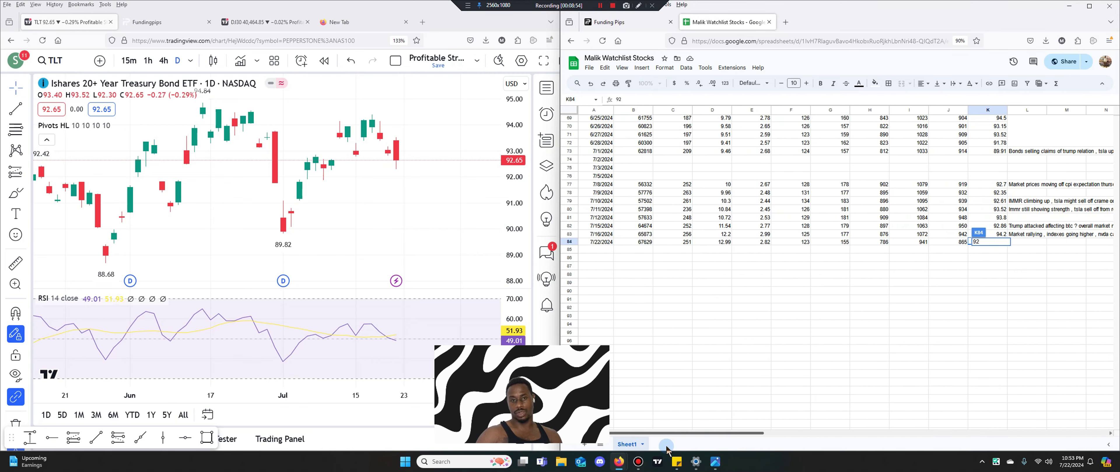
{"action": "left_click", "coordinate": [997, 338]}
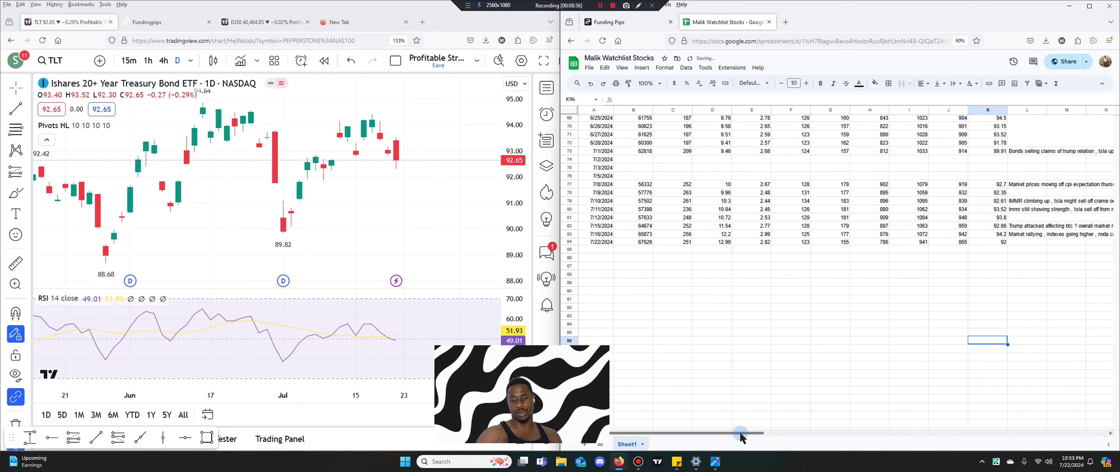
{"action": "key", "text": "Left"}
{"action": "key", "text": "Left"}
{"action": "key", "text": "Left"}
{"action": "key", "text": "Left"}
{"action": "key", "text": "Down"}
{"action": "key", "text": "Down"}
{"action": "left_click_drag", "start_coordinate": [726, 433], "coordinate": [865, 432]}
Merge note cells L84:R84 and start typing the Bitcoin market note in them.
{"action": "left_click", "coordinate": [918, 250]}
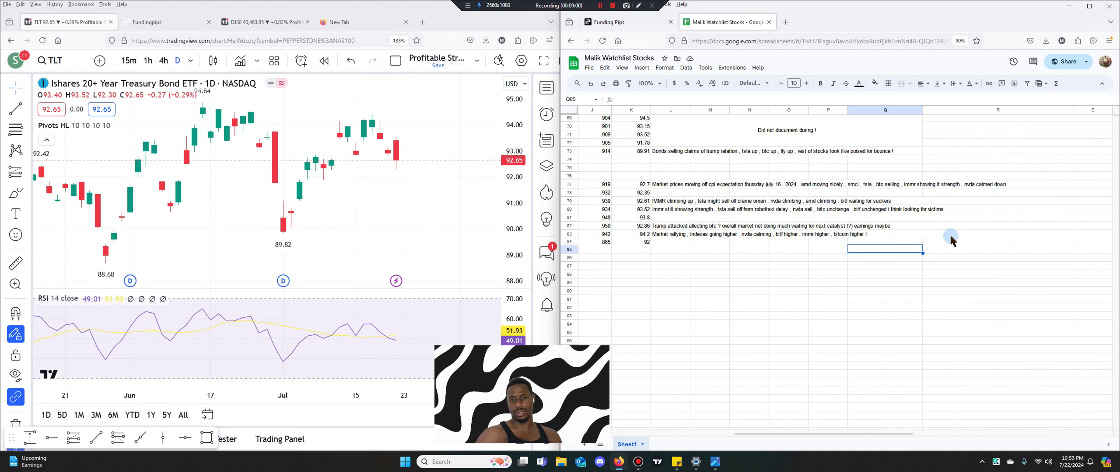
{"action": "left_click_drag", "start_coordinate": [947, 238], "coordinate": [664, 241]}
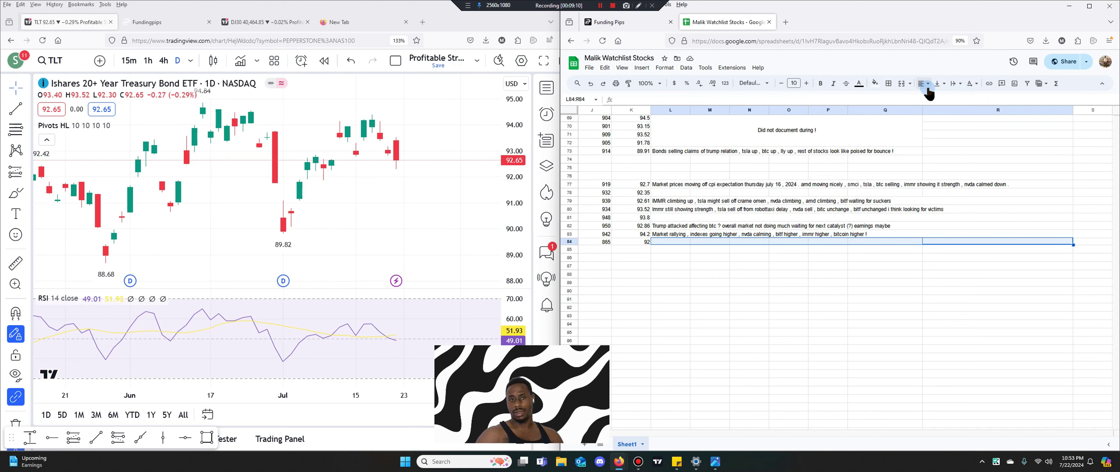
{"action": "left_click", "coordinate": [714, 340]}
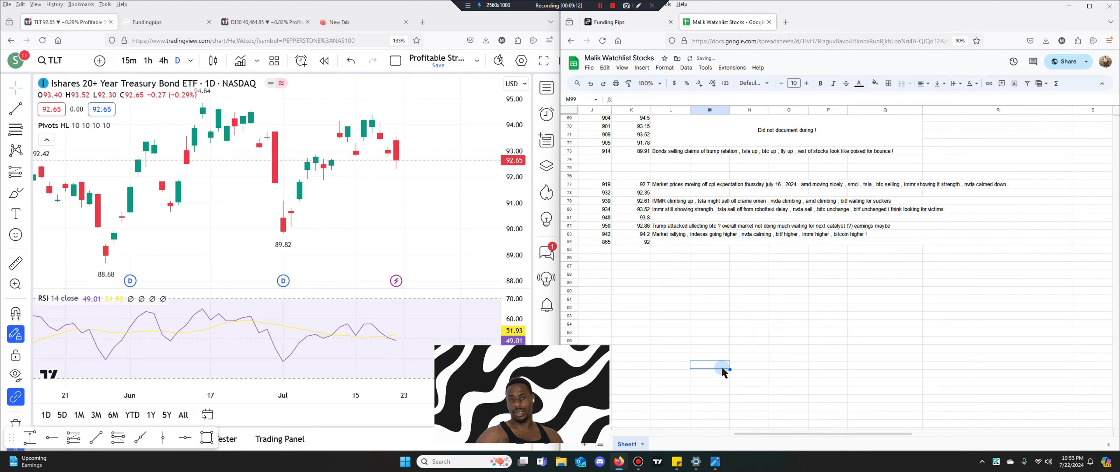
{"action": "left_click", "coordinate": [673, 242]}
{"action": "left_click", "coordinate": [645, 100]}
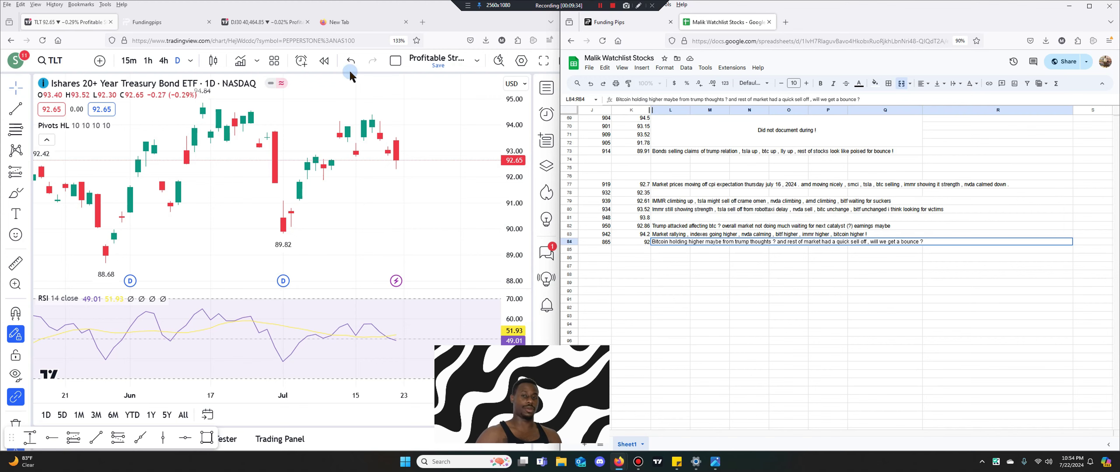
Load the DJ30 chart and stretch the price scale to enlarge the candles.
{"action": "left_click", "coordinate": [47, 54]}
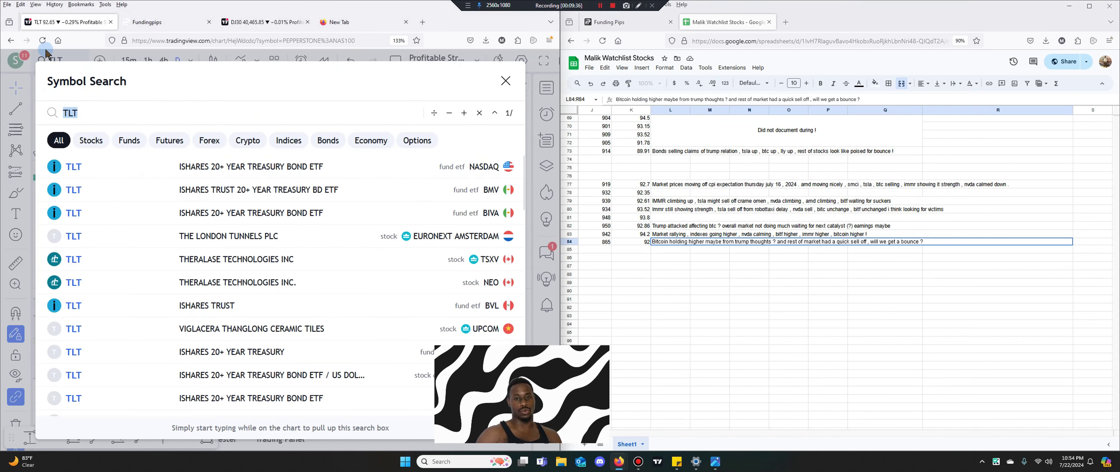
{"action": "type", "text": "DJ30"}
{"action": "key", "text": "Return"}
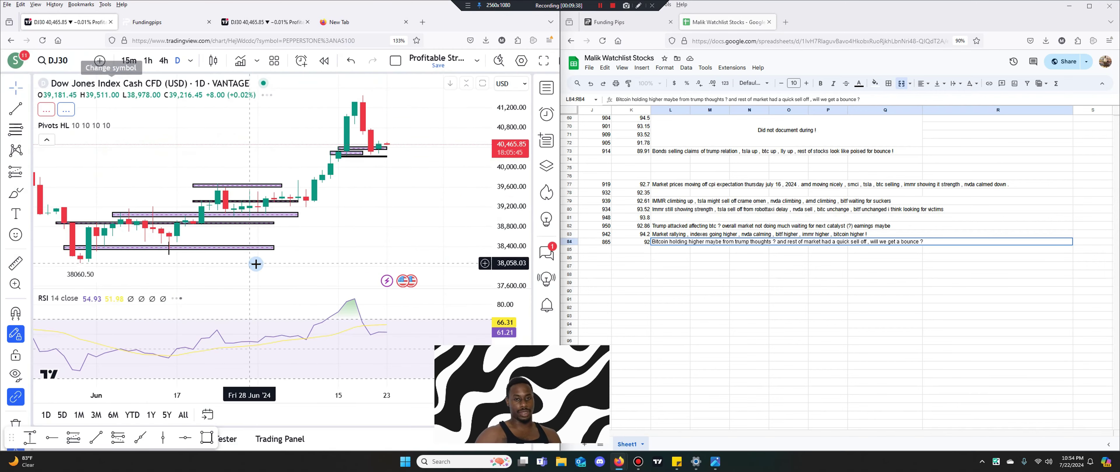
{"action": "scroll", "coordinate": [340, 196], "scroll_direction": "up", "scroll_amount": 3}
{"action": "left_click_drag", "start_coordinate": [529, 162], "coordinate": [530, 172]}
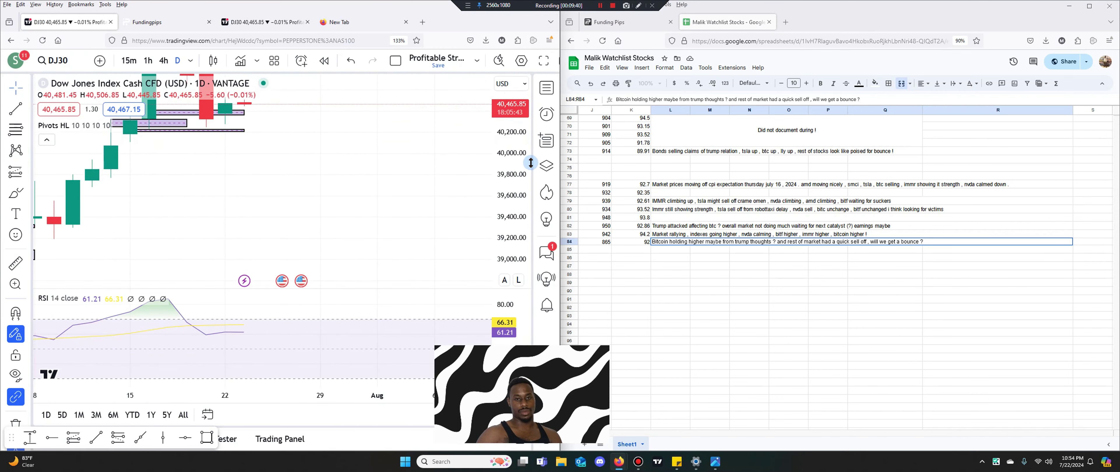
{"action": "left_click_drag", "start_coordinate": [396, 172], "coordinate": [414, 192]}
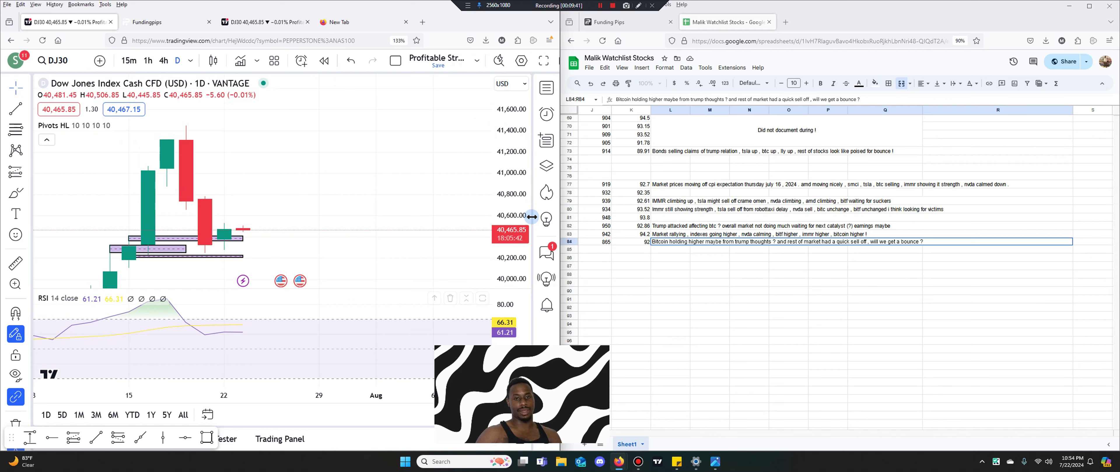
Switch DJ30 to monthly candles and compress the price scale to fit.
{"action": "left_click", "coordinate": [189, 60]}
{"action": "scroll", "coordinate": [226, 322], "scroll_direction": "down", "scroll_amount": 5}
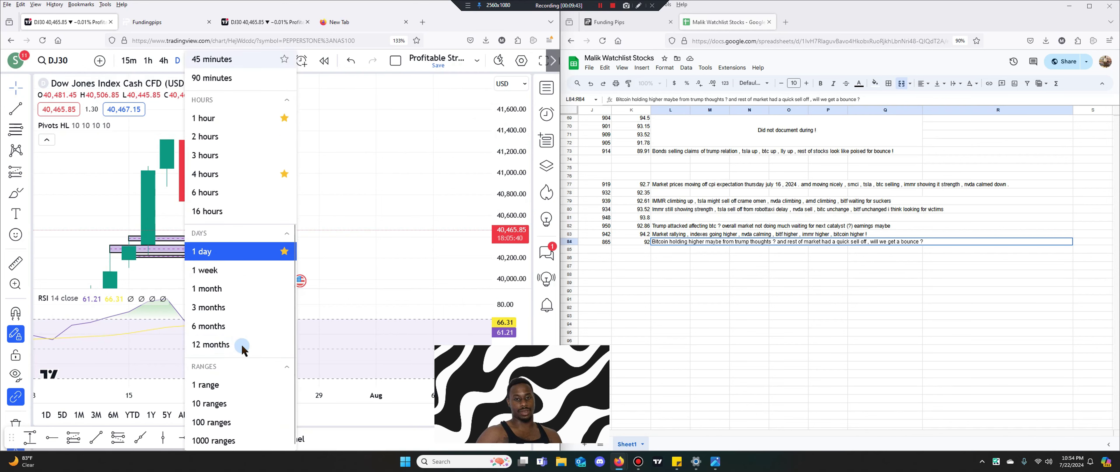
{"action": "left_click", "coordinate": [222, 287]}
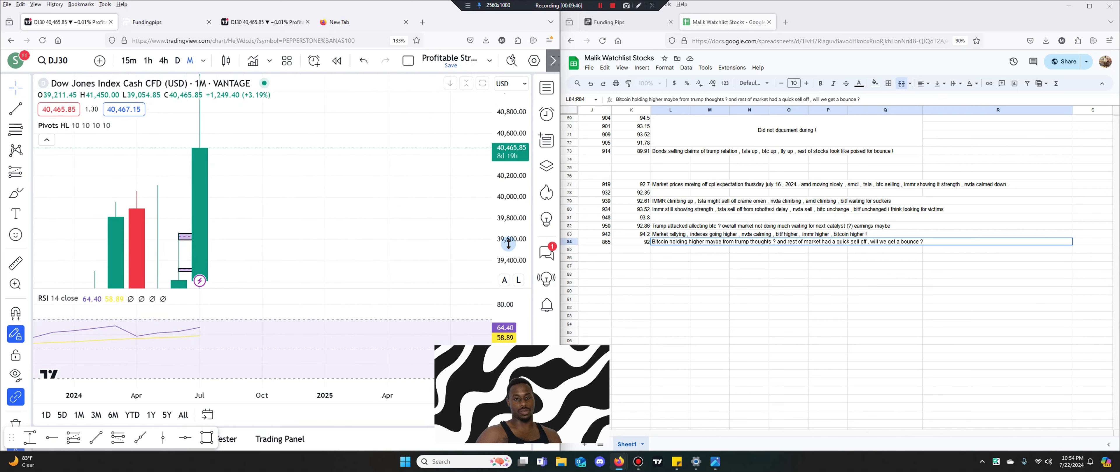
{"action": "scroll", "coordinate": [409, 239], "scroll_direction": "up", "scroll_amount": 5}
{"action": "scroll", "coordinate": [467, 185], "scroll_direction": "down", "scroll_amount": 5}
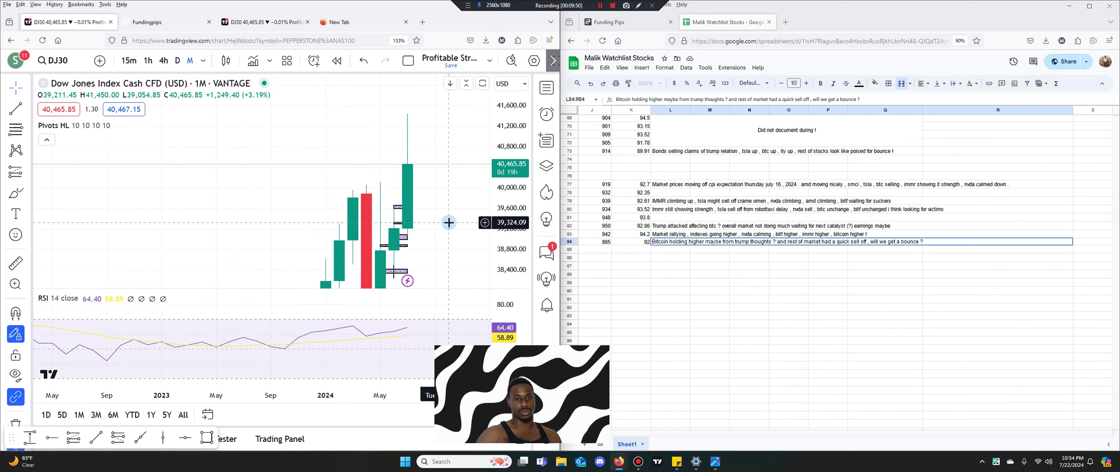
{"action": "scroll", "coordinate": [448, 221], "scroll_direction": "down", "scroll_amount": 3}
{"action": "left_click_drag", "start_coordinate": [515, 169], "coordinate": [515, 205]}
Switch to weekly candles, frame recent bars, adjust the RSI pane, and zoom out.
{"action": "left_click", "coordinate": [201, 62]}
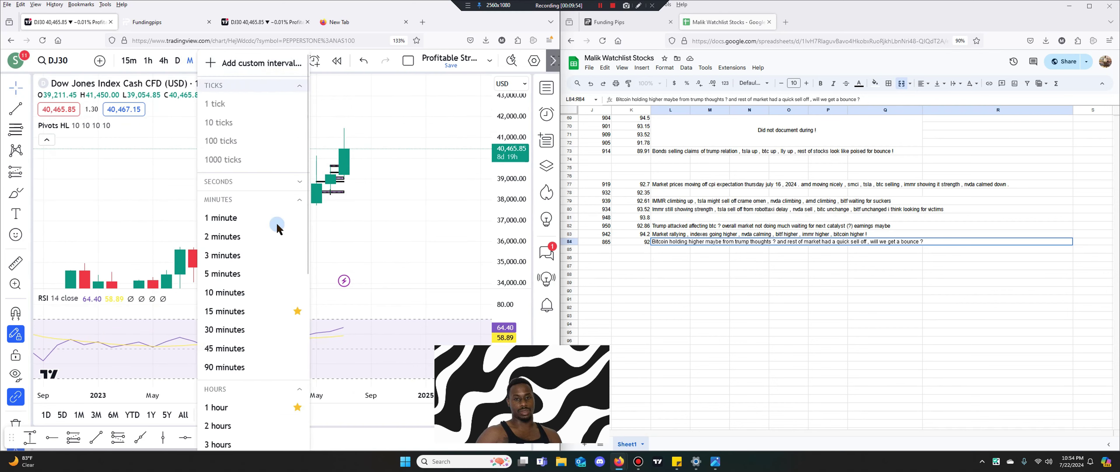
{"action": "scroll", "coordinate": [261, 305], "scroll_direction": "down", "scroll_amount": 5}
{"action": "left_click", "coordinate": [221, 272]}
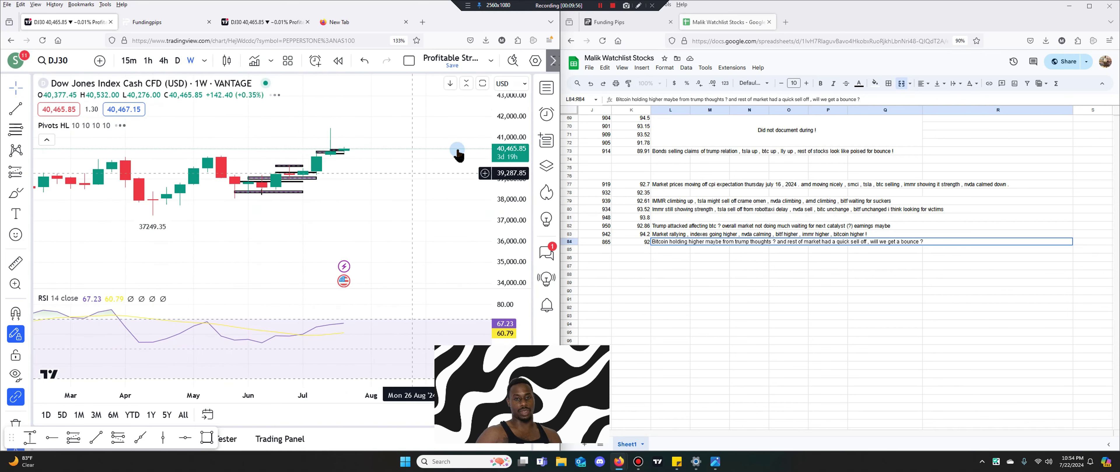
{"action": "left_click_drag", "start_coordinate": [518, 196], "coordinate": [518, 186]}
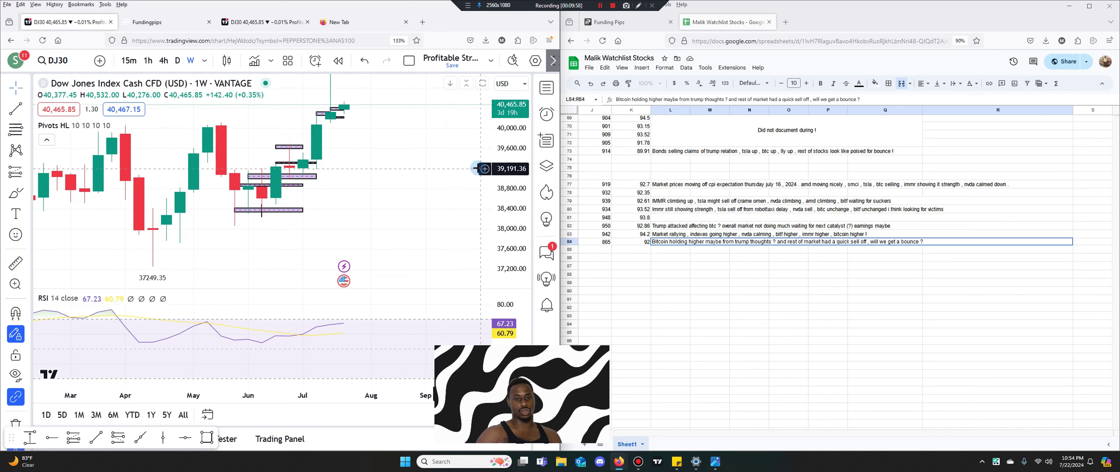
{"action": "left_click_drag", "start_coordinate": [317, 209], "coordinate": [294, 255]}
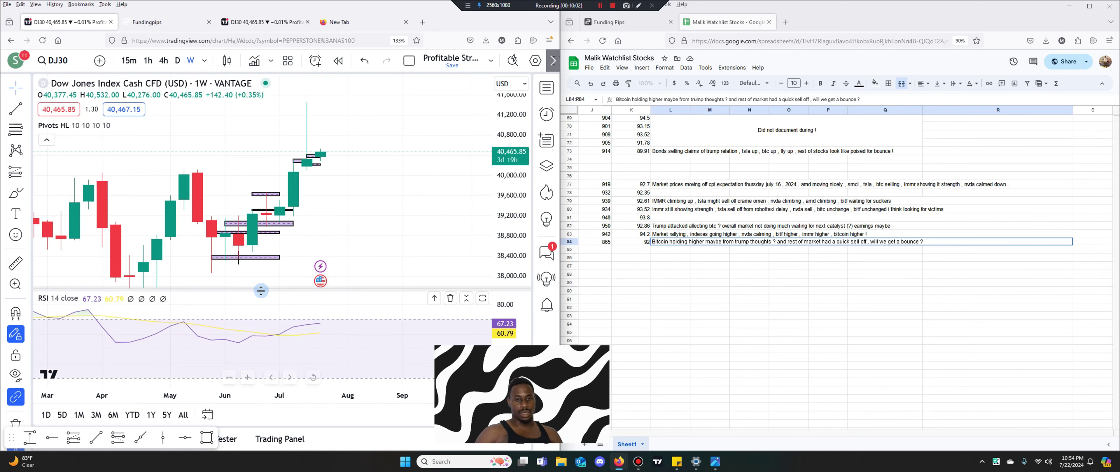
{"action": "mouse_move", "coordinate": [320, 290]}
{"action": "left_mouse_down"}
{"action": "mouse_move", "coordinate": [321, 248]}
{"action": "mouse_move", "coordinate": [321, 290]}
{"action": "left_mouse_up"}
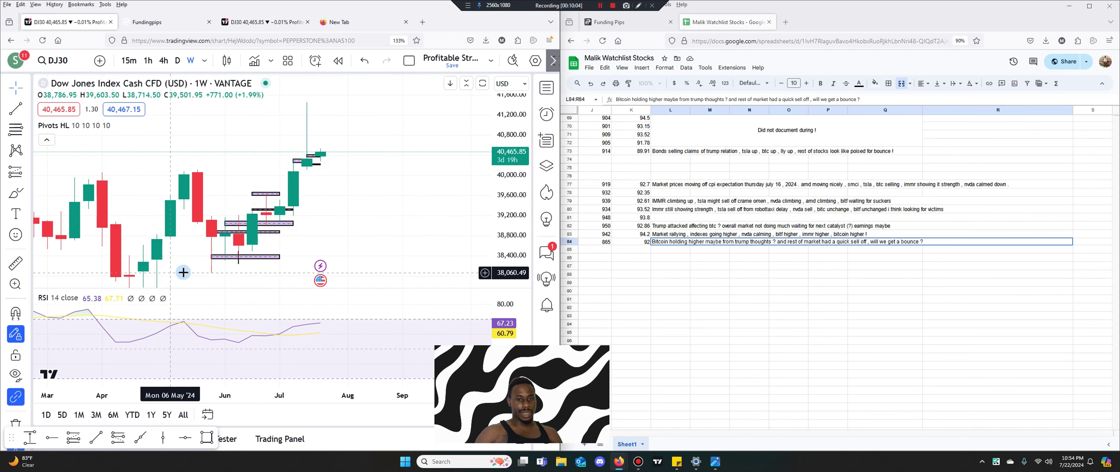
{"action": "left_click_drag", "start_coordinate": [222, 243], "coordinate": [324, 225]}
{"action": "scroll", "coordinate": [475, 236], "scroll_direction": "down", "scroll_amount": 5}
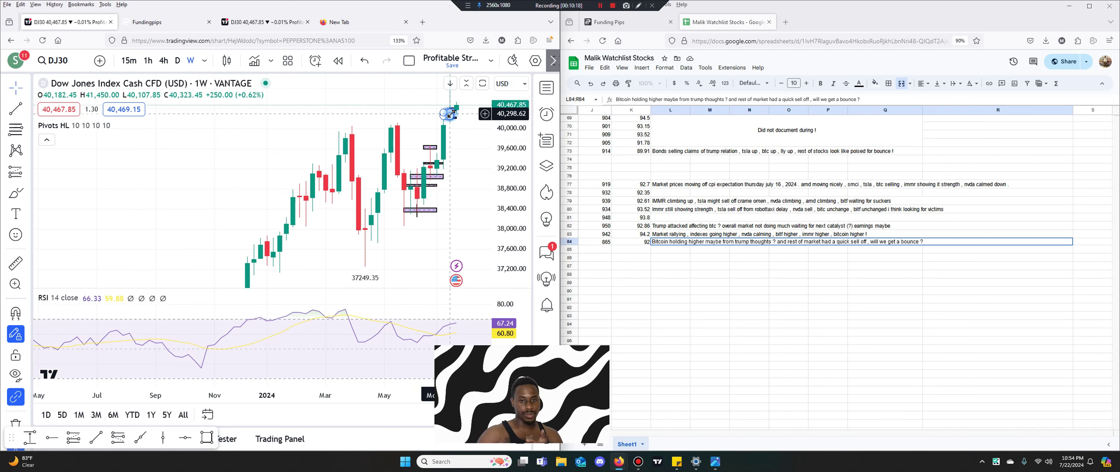
{"action": "left_click_drag", "start_coordinate": [450, 114], "coordinate": [336, 196]}
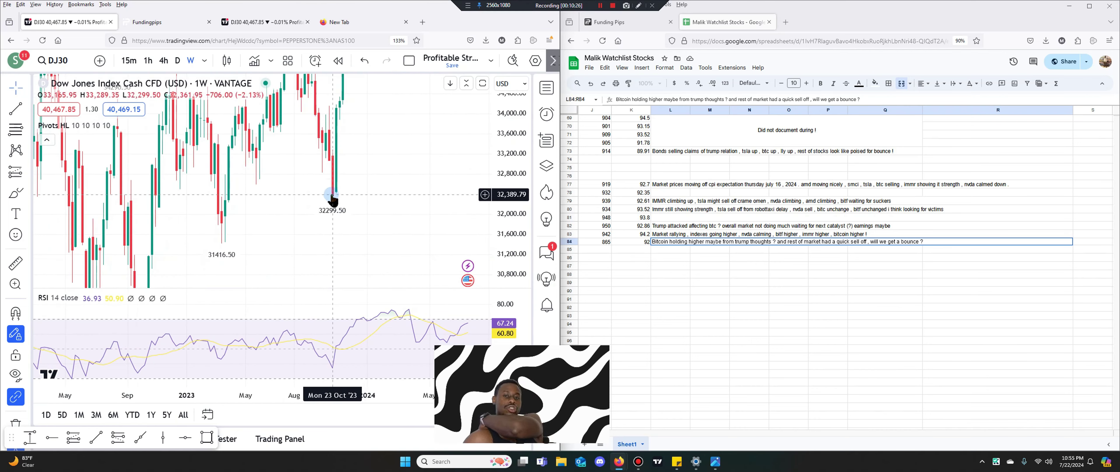
{"action": "left_click", "coordinate": [176, 61]}
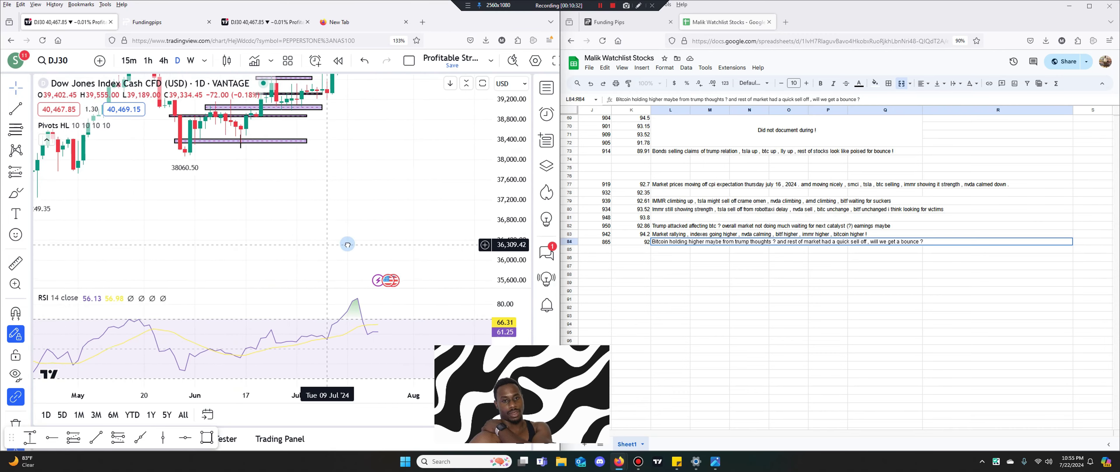
{"action": "left_click_drag", "start_coordinate": [350, 244], "coordinate": [382, 170]}
{"action": "scroll", "coordinate": [378, 169], "scroll_direction": "up", "scroll_amount": 5}
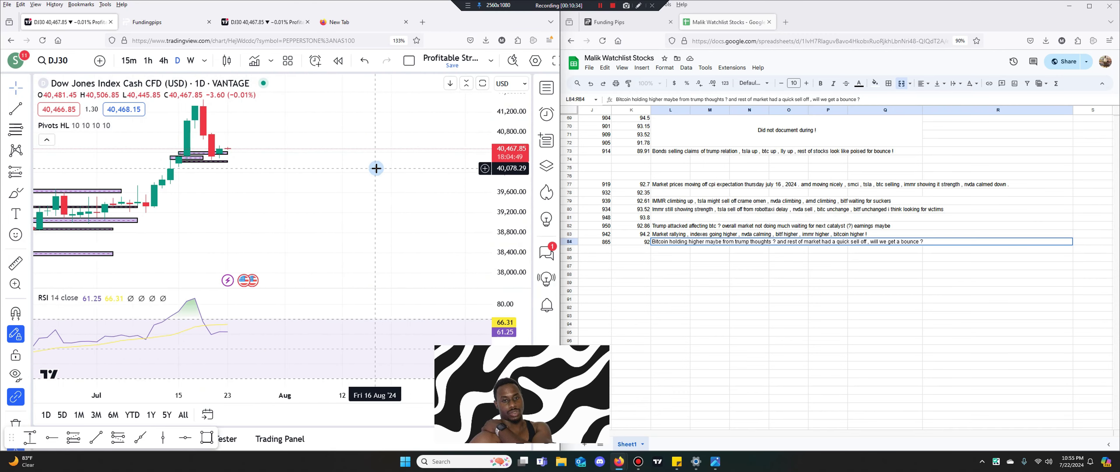
{"action": "left_click_drag", "start_coordinate": [313, 195], "coordinate": [437, 229]}
{"action": "scroll", "coordinate": [403, 220], "scroll_direction": "up", "scroll_amount": 3}
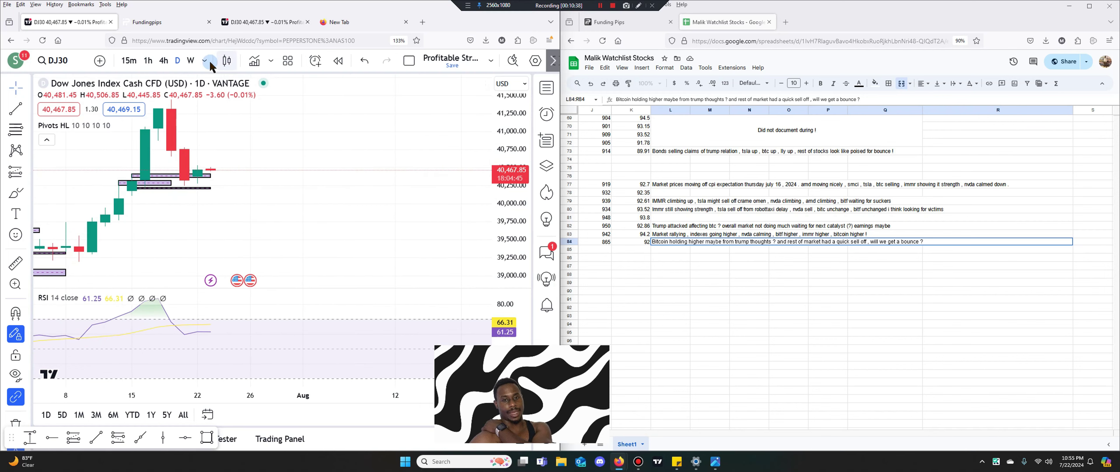
{"action": "left_click", "coordinate": [192, 62]}
{"action": "scroll", "coordinate": [258, 132], "scroll_direction": "down", "scroll_amount": 5}
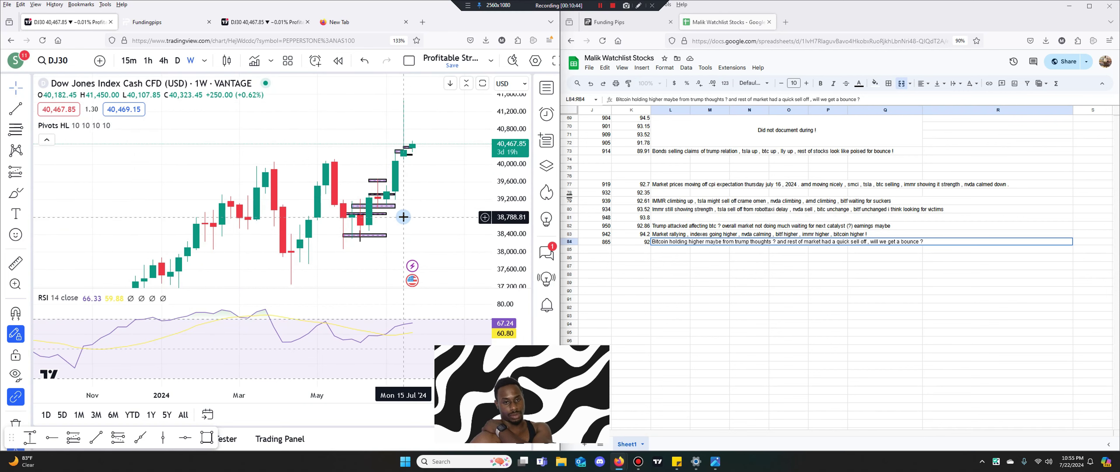
{"action": "left_click", "coordinate": [177, 60]}
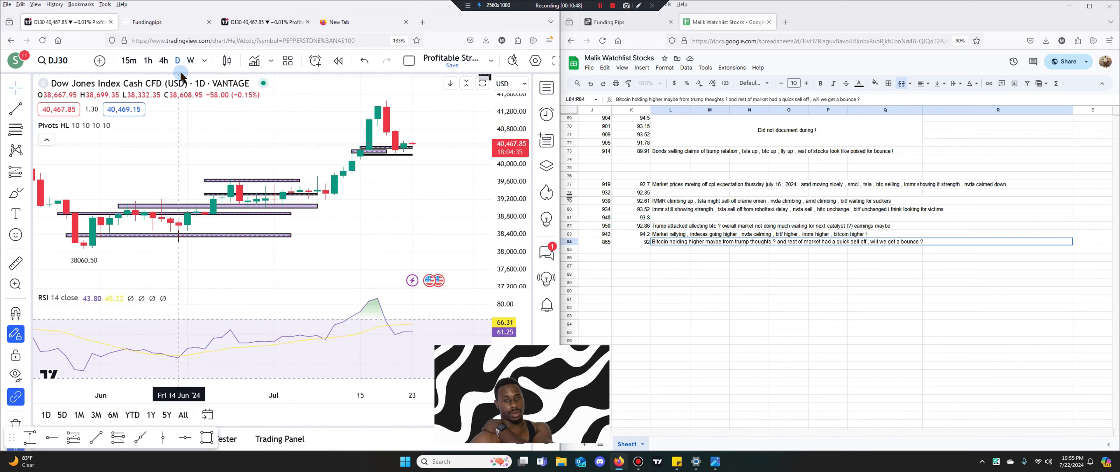
{"action": "left_click", "coordinate": [190, 61]}
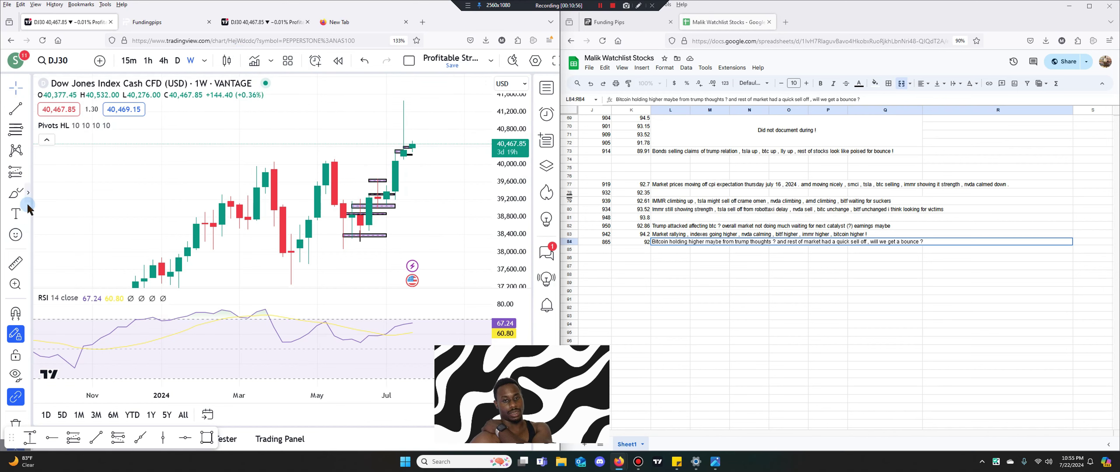
Place a text note on DJ30's left side reading 'weekly bullish' and 'daily bullish'.
{"action": "left_click", "coordinate": [13, 216]}
{"action": "left_click", "coordinate": [66, 194]}
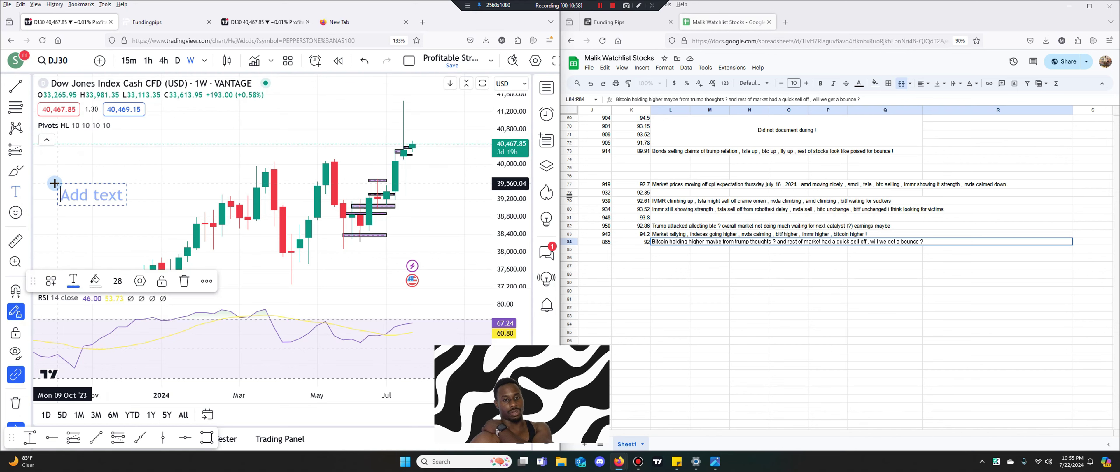
{"action": "type", "text": "weekly bull"}
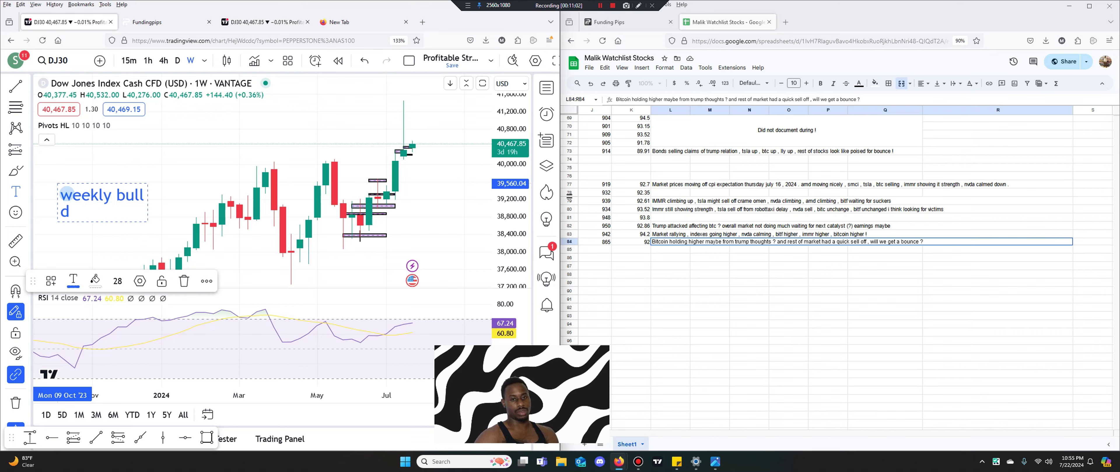
{"action": "left_click", "coordinate": [177, 60]}
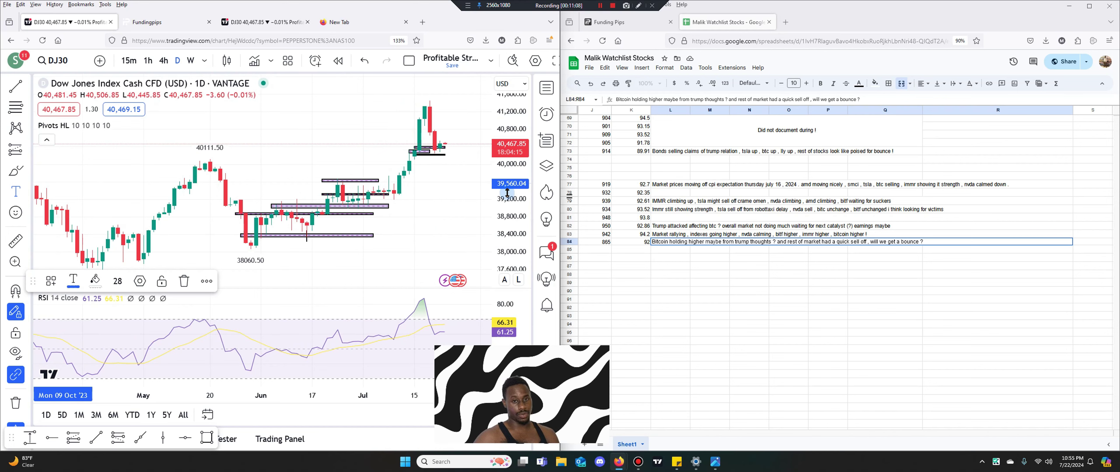
{"action": "left_click", "coordinate": [97, 169]}
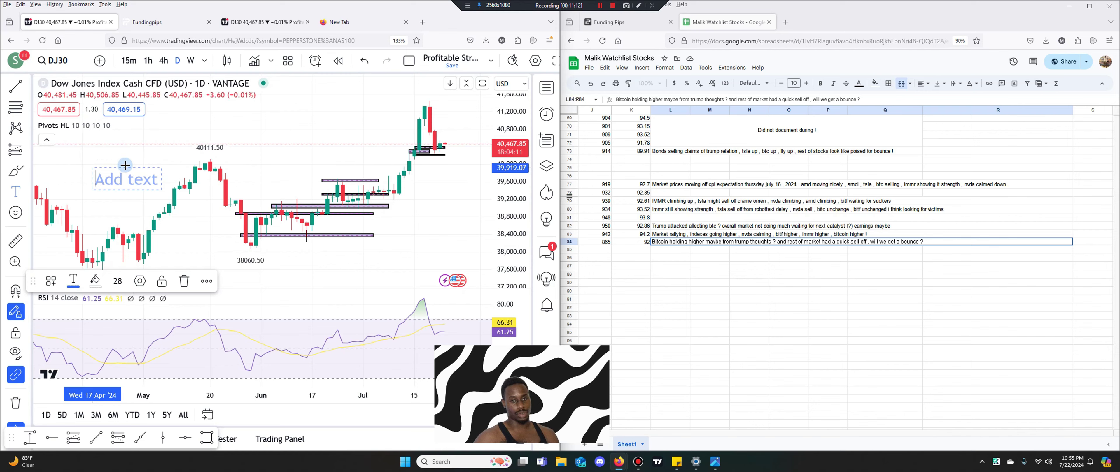
{"action": "scroll", "coordinate": [131, 152], "scroll_direction": "down", "scroll_amount": 4}
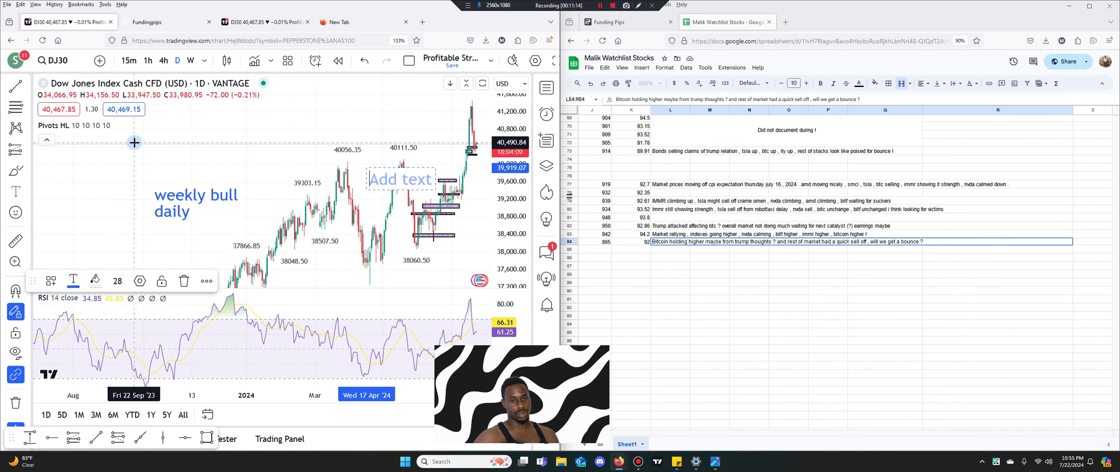
{"action": "left_click", "coordinate": [16, 83]}
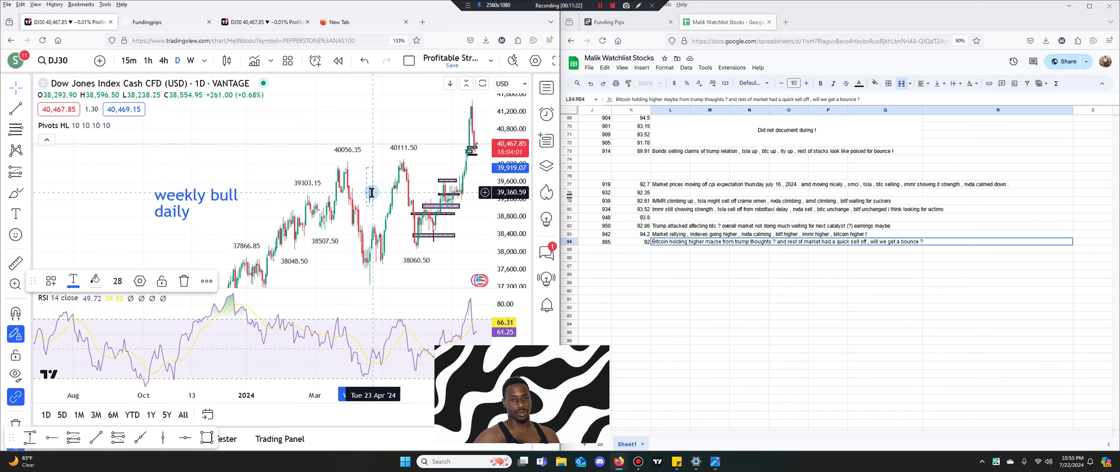
{"action": "left_click", "coordinate": [173, 201]}
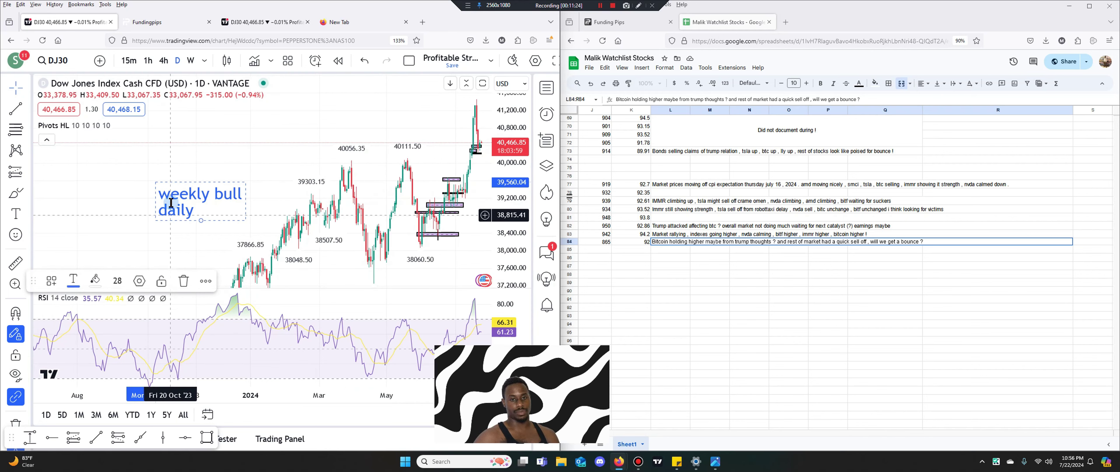
{"action": "left_click", "coordinate": [207, 208]}
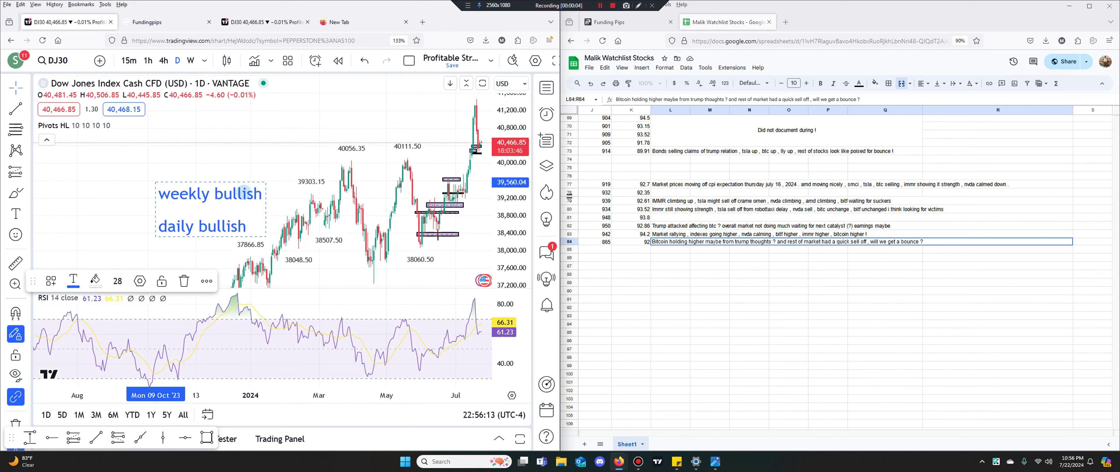
Review DJ30 on 4-hour, daily and weekly candles.
{"action": "left_click", "coordinate": [164, 61]}
{"action": "scroll", "coordinate": [508, 177], "scroll_direction": "up", "scroll_amount": 5}
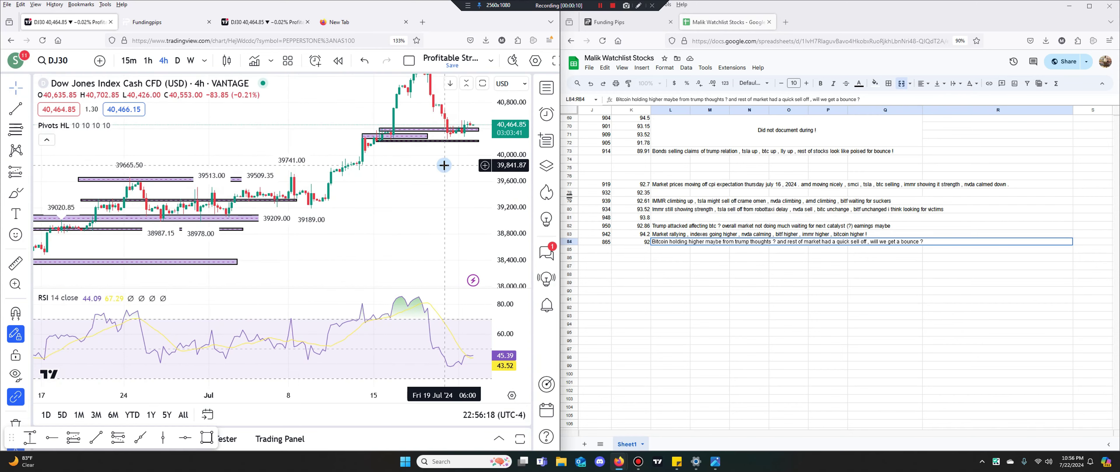
{"action": "left_click_drag", "start_coordinate": [452, 377], "coordinate": [389, 377]}
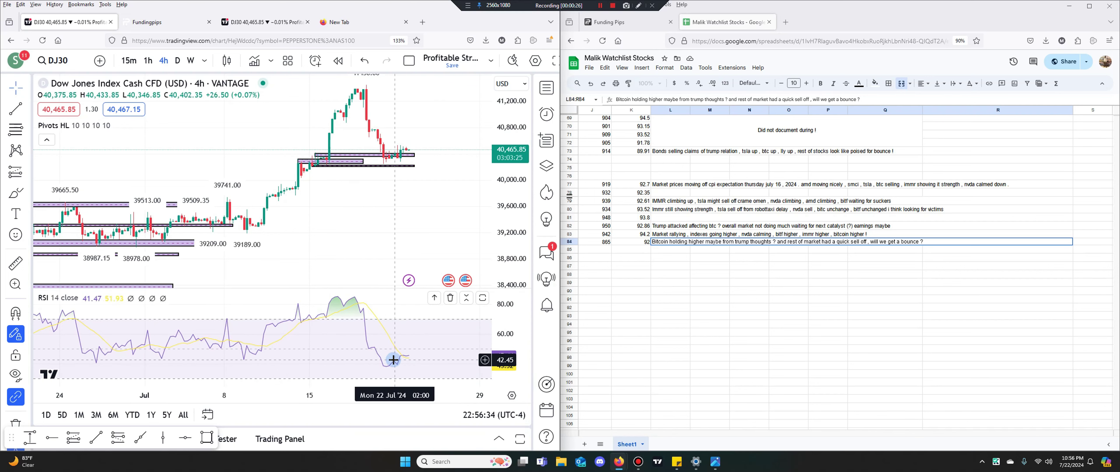
{"action": "left_click", "coordinate": [178, 61]}
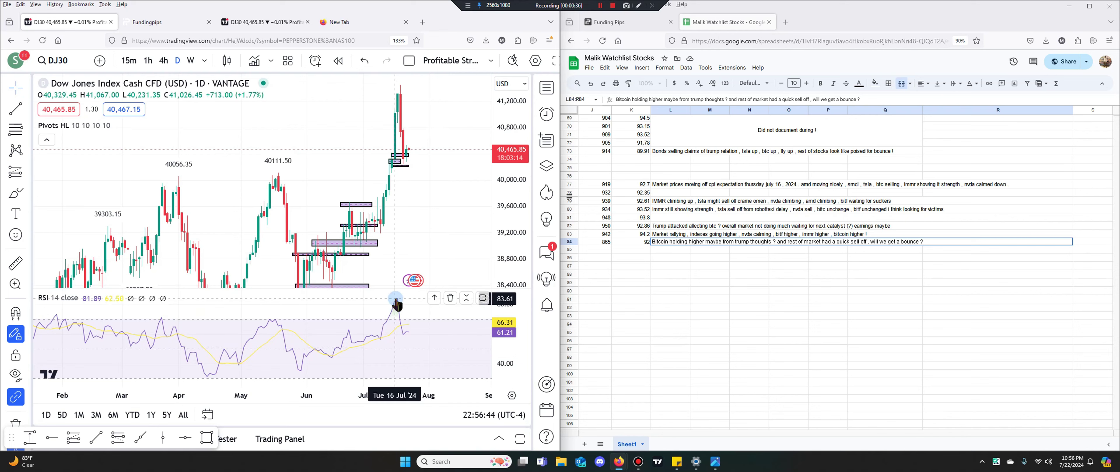
{"action": "left_click", "coordinate": [190, 60]}
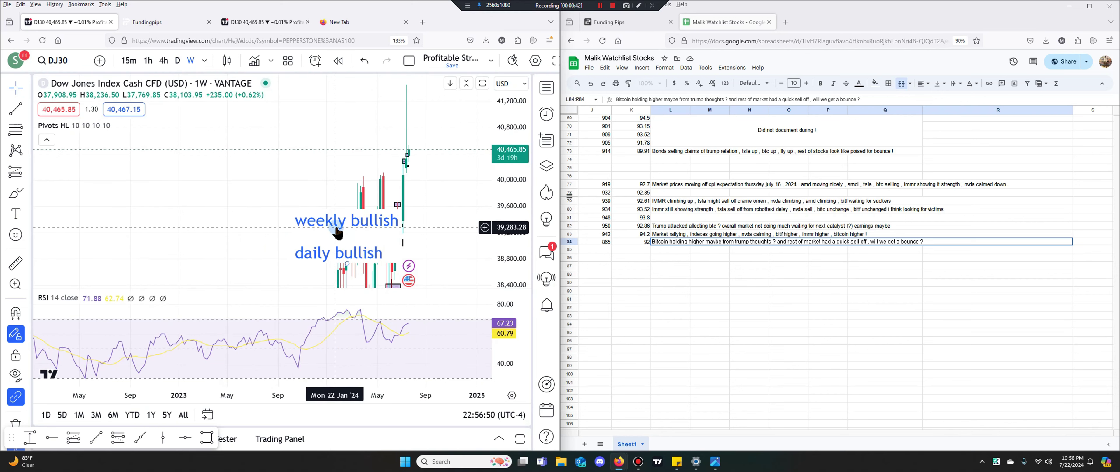
Move the bullish note up-left, switch to 1-hour candles, and select sheet cells Q92:Q93.
{"action": "left_click_drag", "start_coordinate": [326, 215], "coordinate": [185, 187]}
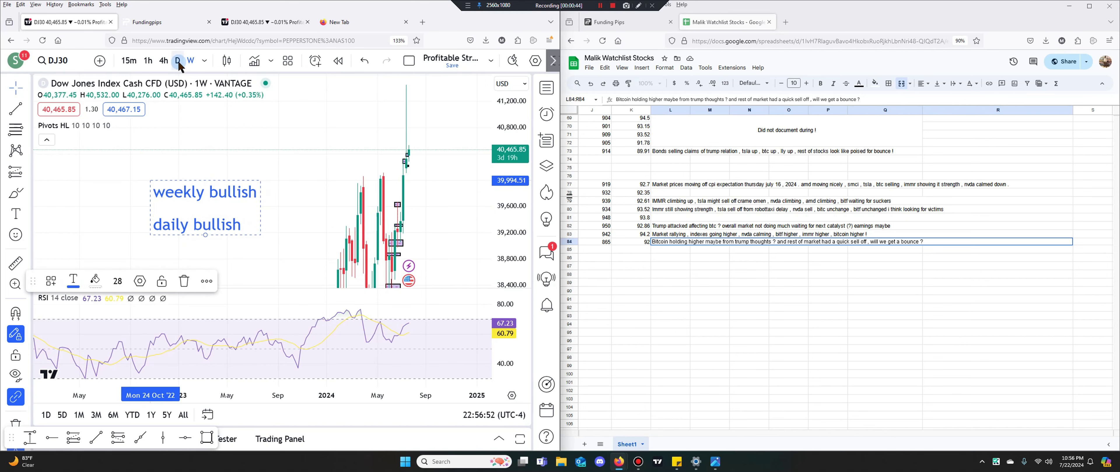
{"action": "left_click", "coordinate": [148, 63]}
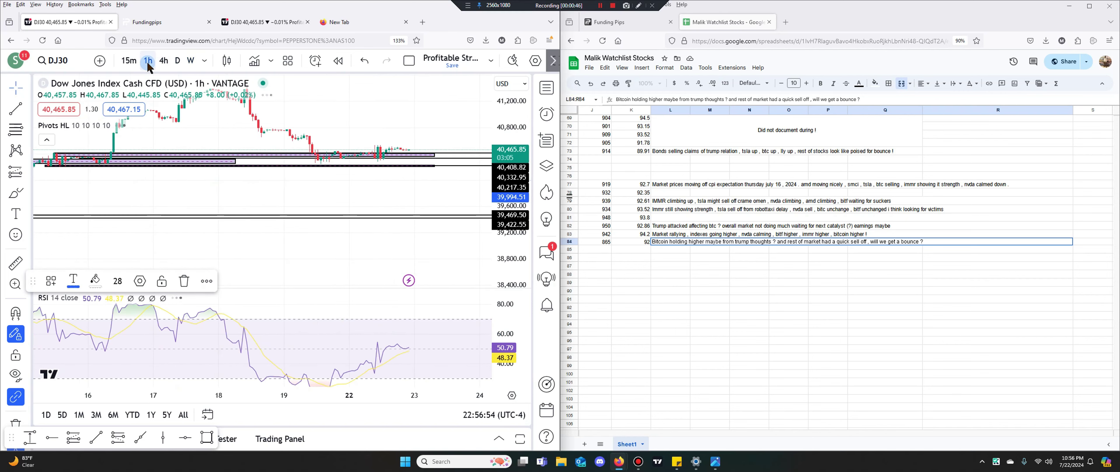
{"action": "scroll", "coordinate": [417, 178], "scroll_direction": "down", "scroll_amount": 2}
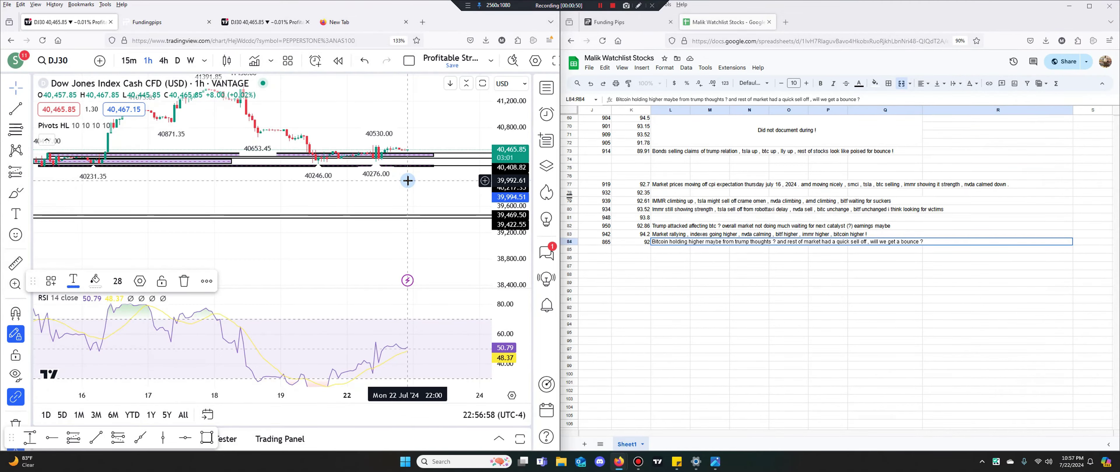
{"action": "left_click_drag", "start_coordinate": [919, 309], "coordinate": [920, 316]}
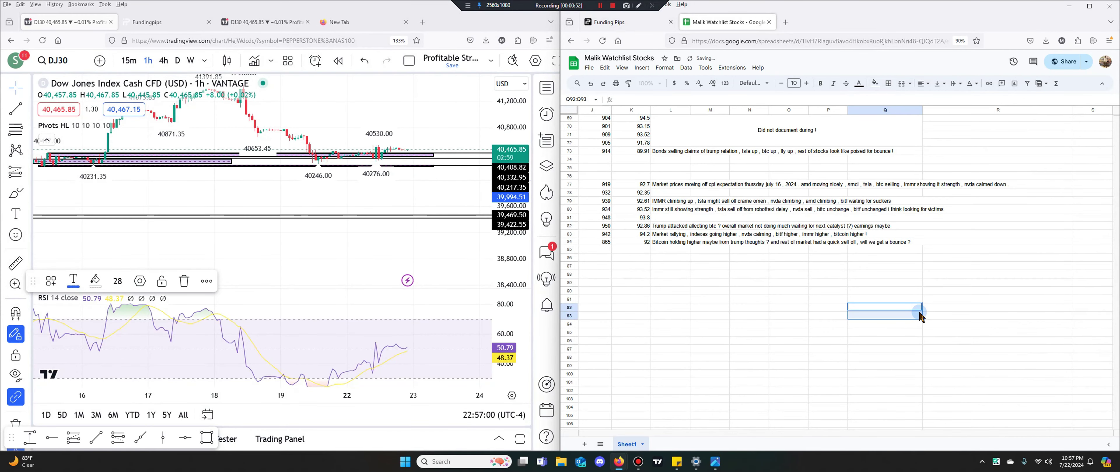